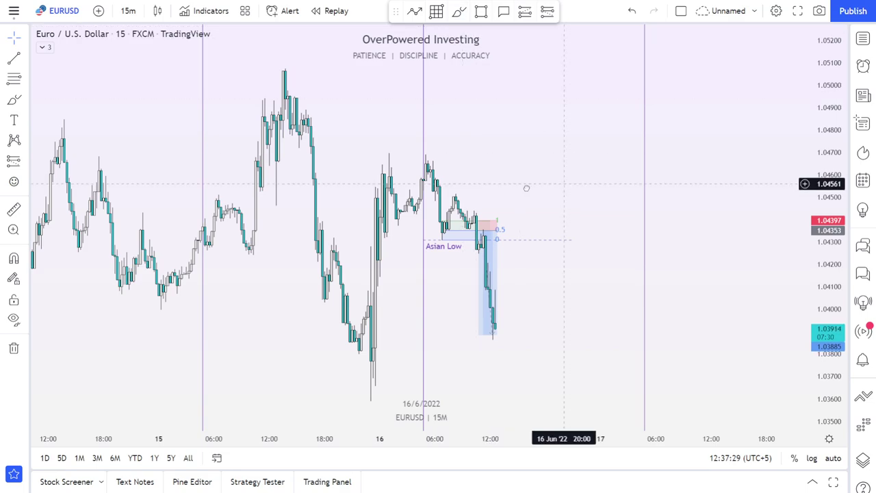
Step: Sketch a falling zigzag price path with the brush in the empty area beside the latest candles, and undo it
left_click_drag(540, 185, 483, 154)
left_click(459, 12)
mouse_move(444, 109)
left_mouse_down()
mouse_move(462, 124)
mouse_move(513, 295)
mouse_move(506, 166)
mouse_move(544, 278)
left_mouse_up()
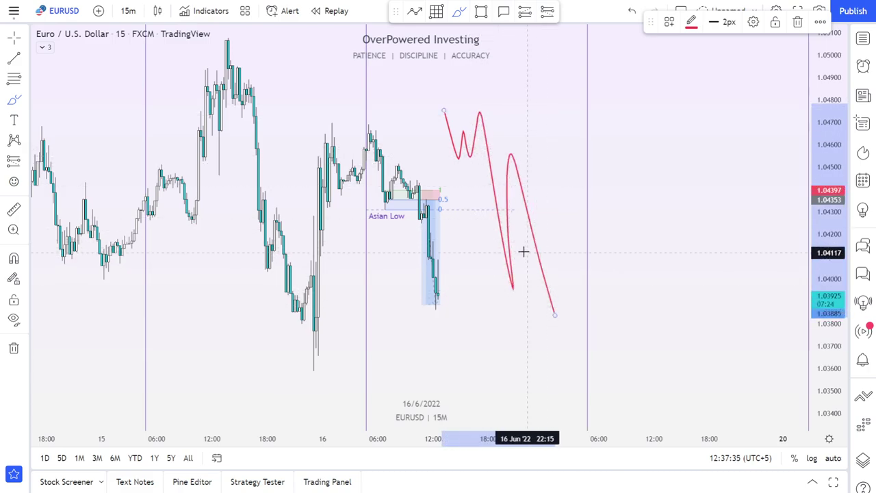
key("ctrl+z")
Step: Examine the 15-minute EURUSD price action from 14 to 16 June, including the drop through the Asian Low
left_click_drag(474, 134, 691, 141)
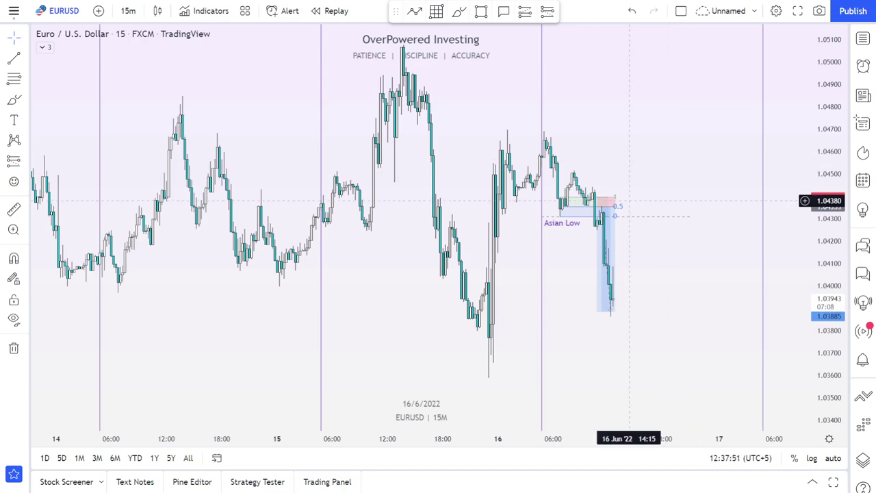
left_click_drag(657, 151, 587, 143)
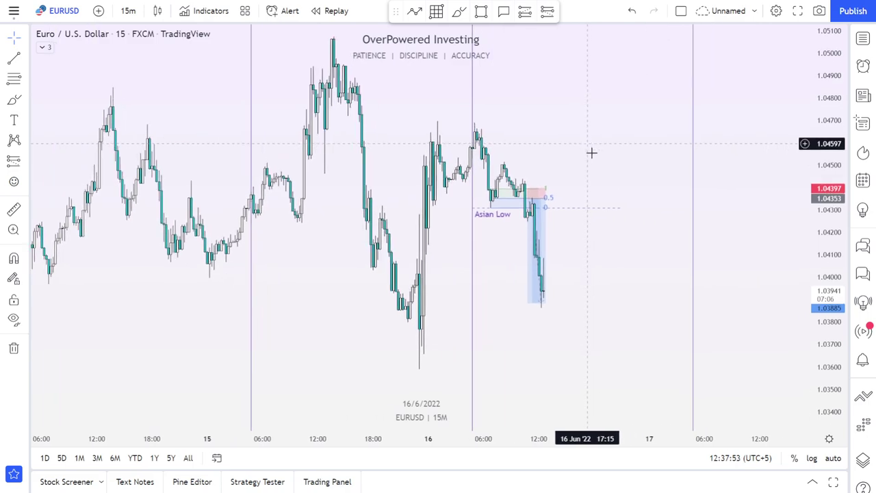
scroll(471, 205, "up", 3)
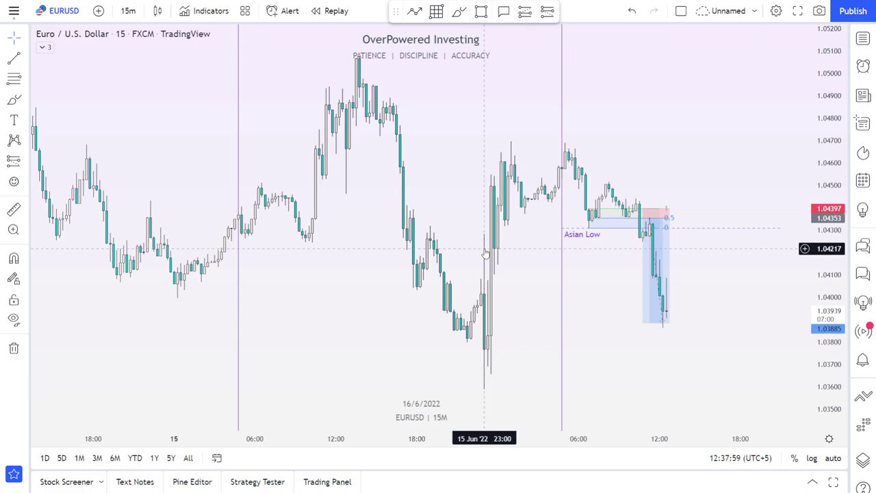
left_click_drag(680, 157, 588, 166)
scroll(580, 168, "up", 2)
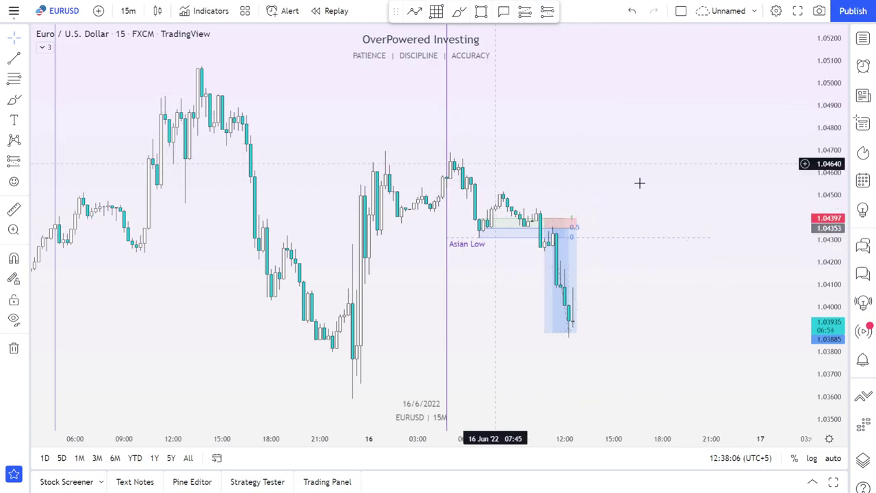
scroll(581, 187, "down", 2)
scroll(584, 192, "up", 2)
left_click_drag(536, 267, 478, 289)
scroll(479, 222, "down", 3)
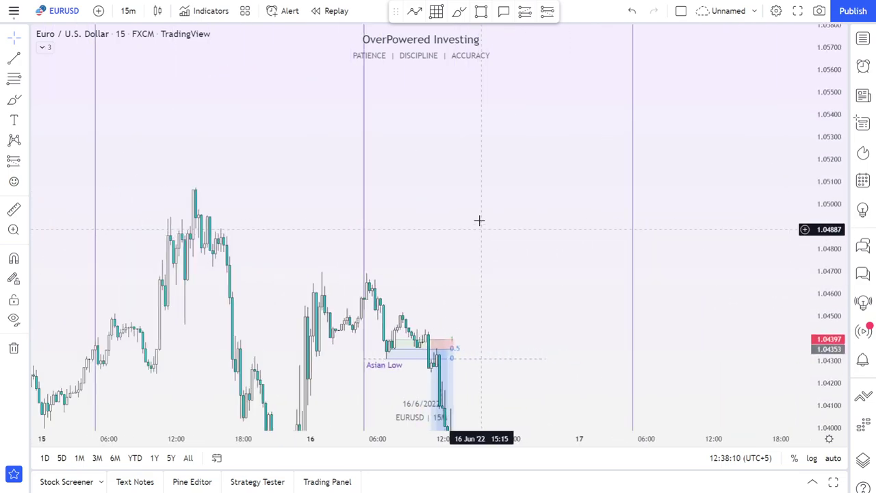
left_click_drag(483, 202, 475, 223)
Step: Sketch a brush path above the 16 June candles that rises, falls to a lower low and rises sharply
left_click(458, 11)
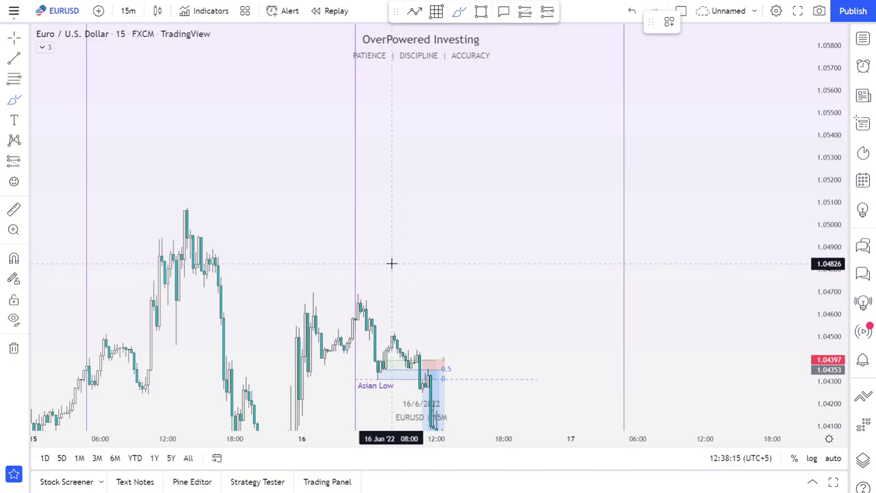
mouse_move(402, 281)
left_mouse_down()
mouse_move(416, 246)
mouse_move(438, 236)
mouse_move(445, 249)
mouse_move(462, 192)
mouse_move(478, 232)
left_mouse_up()
left_click_drag(494, 117, 495, 120)
key("ctrl+z")
mouse_move(420, 278)
left_mouse_down()
mouse_move(446, 236)
mouse_move(477, 291)
mouse_move(495, 159)
left_mouse_up()
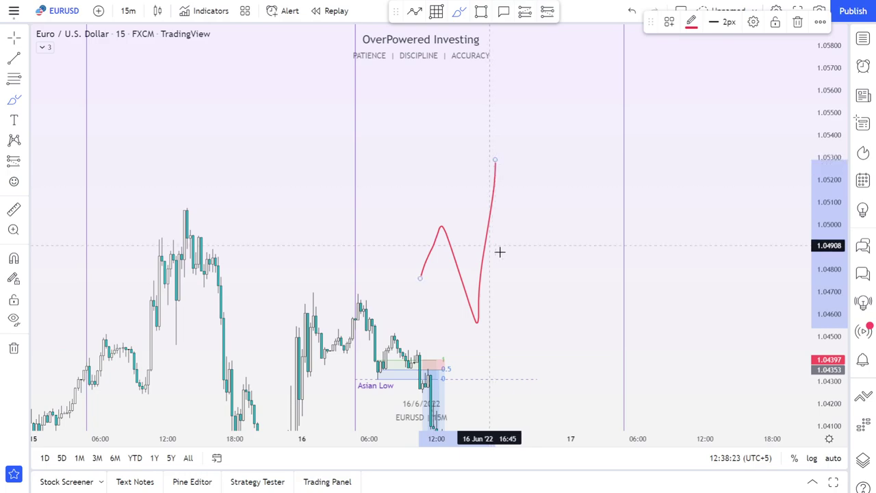
key("Escape")
Step: Examine the sketched rise-fall-rise path alongside the 16 June candles and the Asian Low zone
left_click_drag(548, 162, 539, 161)
left_click_drag(521, 216, 517, 159)
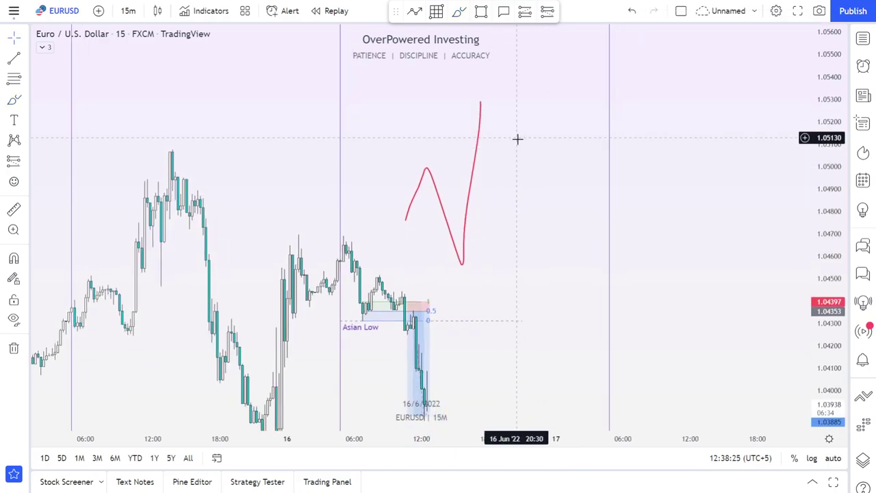
scroll(511, 201, "up", 3)
scroll(489, 201, "down", 2)
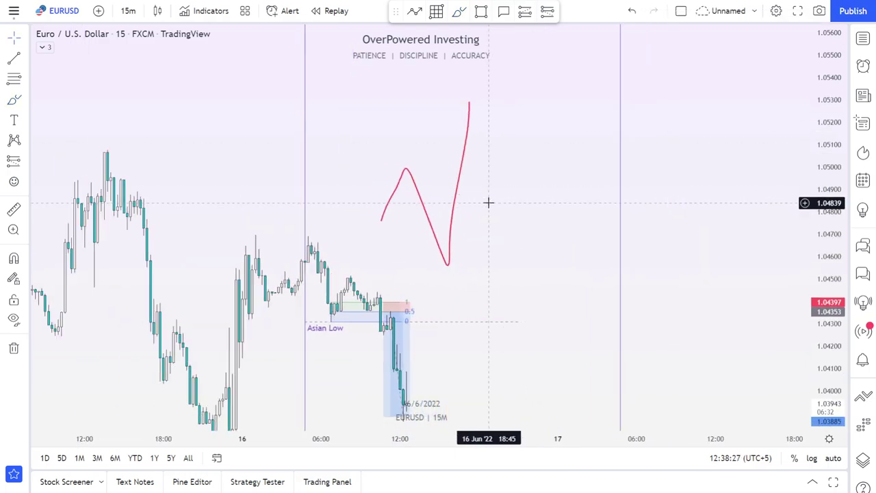
mouse_move(493, 199)
left_mouse_down()
mouse_move(514, 155)
mouse_move(592, 125)
left_mouse_up()
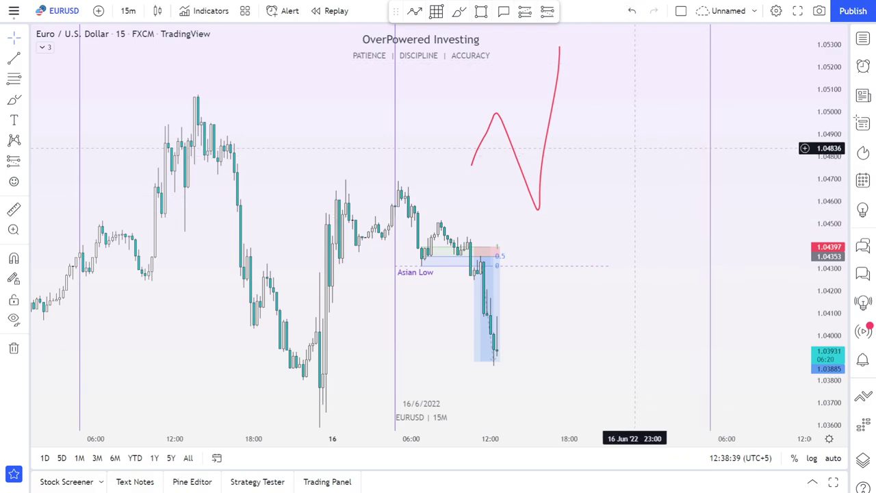
left_click_drag(593, 134, 617, 153)
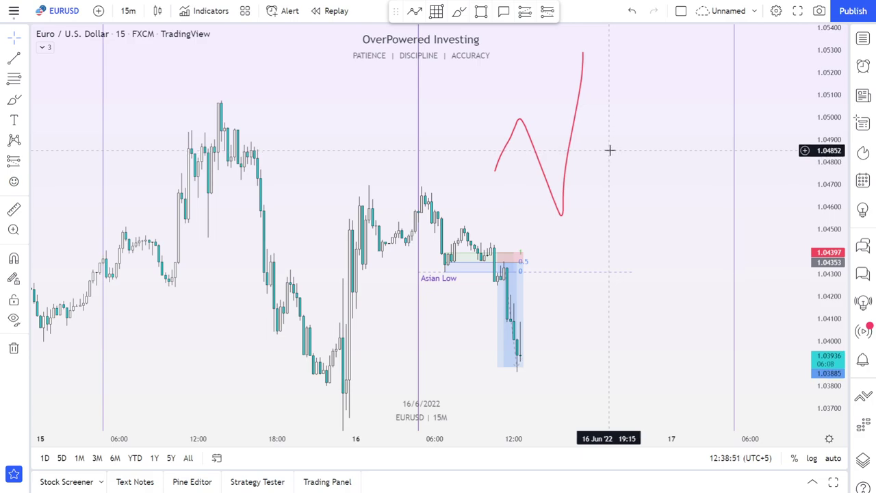
left_click_drag(632, 100, 505, 83)
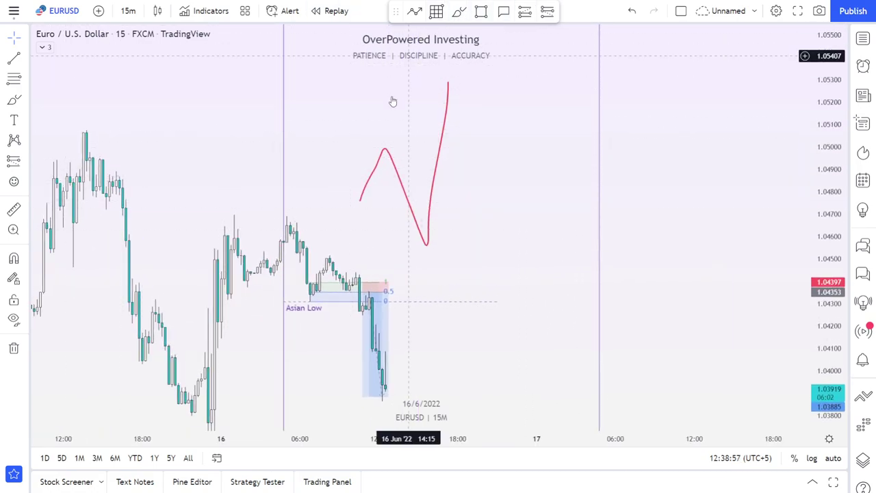
left_click_drag(346, 159, 308, 180)
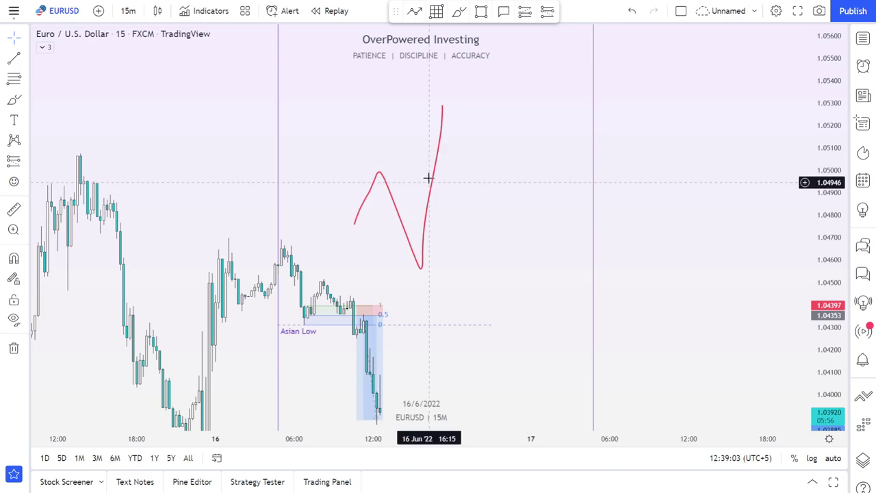
left_click_drag(471, 180, 477, 181)
Step: Delete the rise-fall-rise sketch and draw a V-shaped brush stroke above the latest candles in its place
left_click_drag(491, 121, 349, 273)
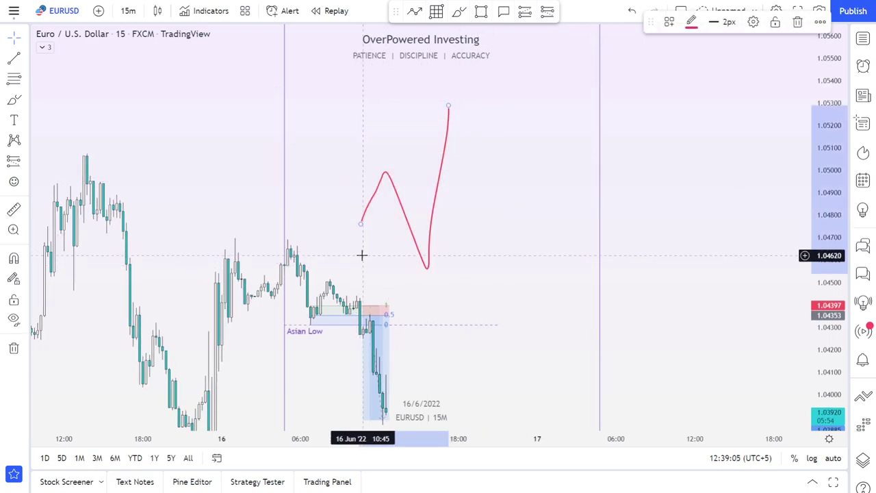
key("Delete")
left_click_drag(397, 147, 448, 115)
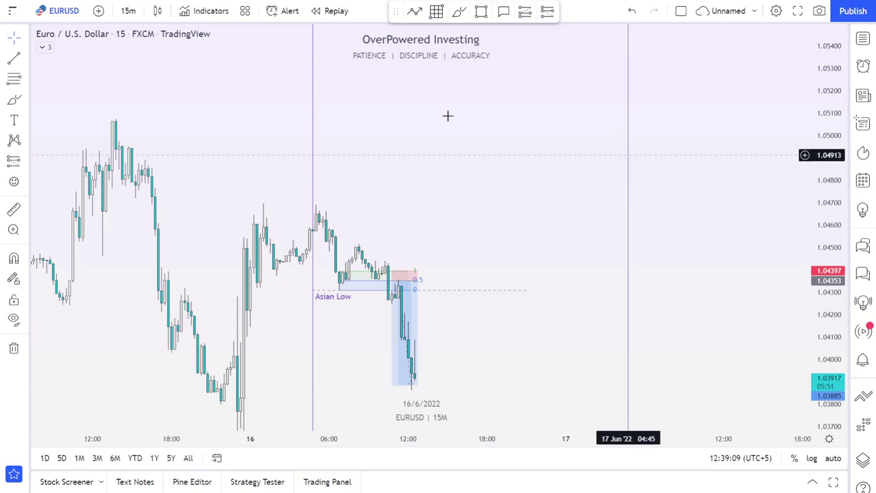
left_click(462, 12)
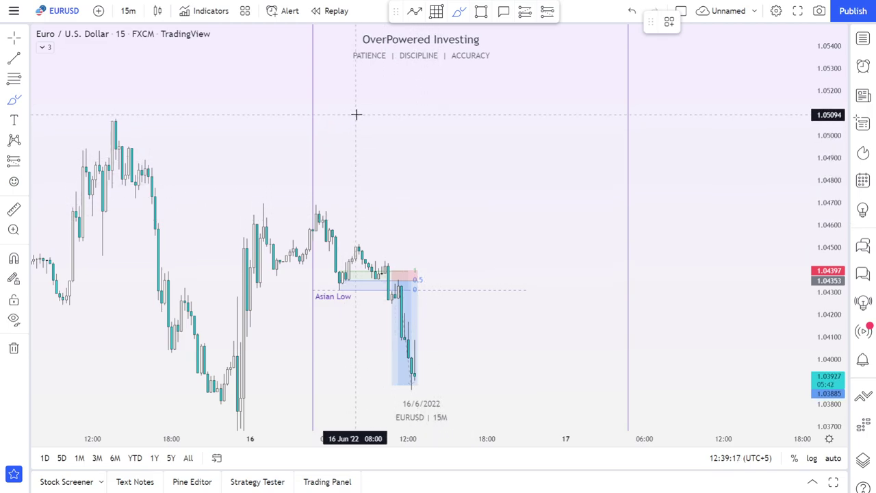
left_click_drag(406, 136, 460, 94)
left_click_drag(496, 152, 476, 155)
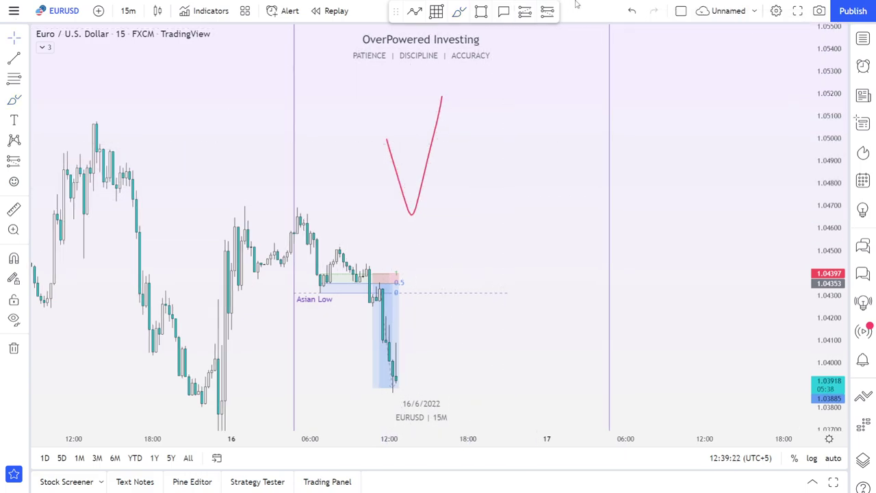
Step: Add an anchored text beside the V sketch reading "1. We Should Have V shape Fomation"
left_click(27, 121)
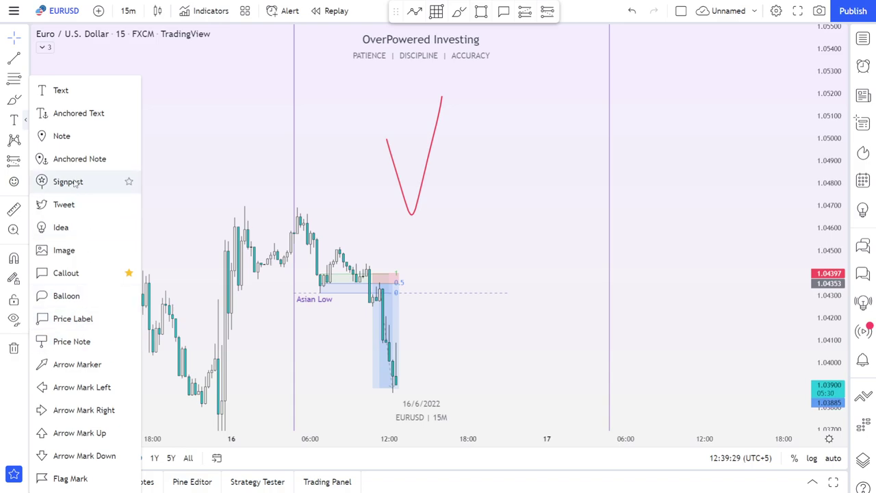
left_click(73, 114)
left_click(497, 145)
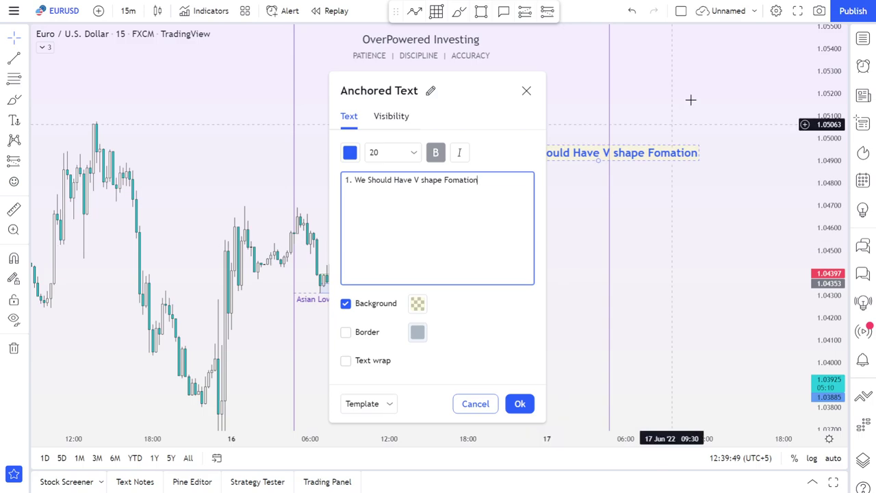
left_click(519, 403)
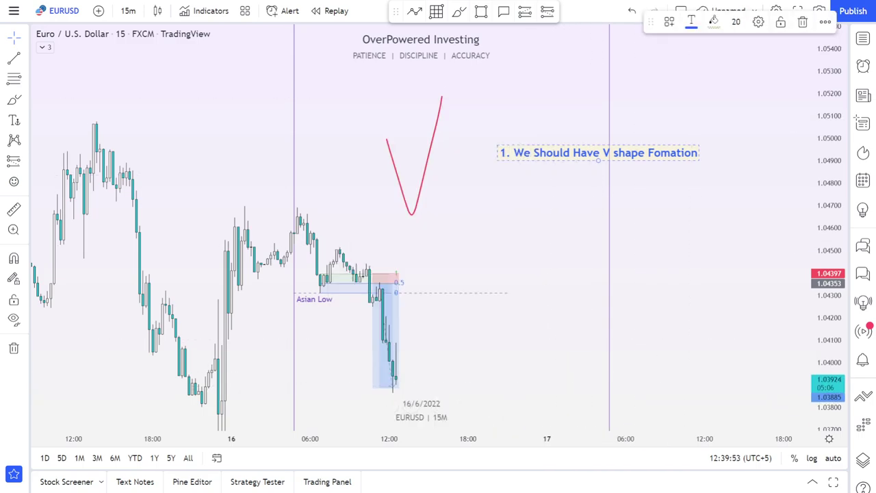
Step: Move the V shape note to the chart's upper right area, well clear of the V sketch
left_click_drag(567, 160, 511, 152)
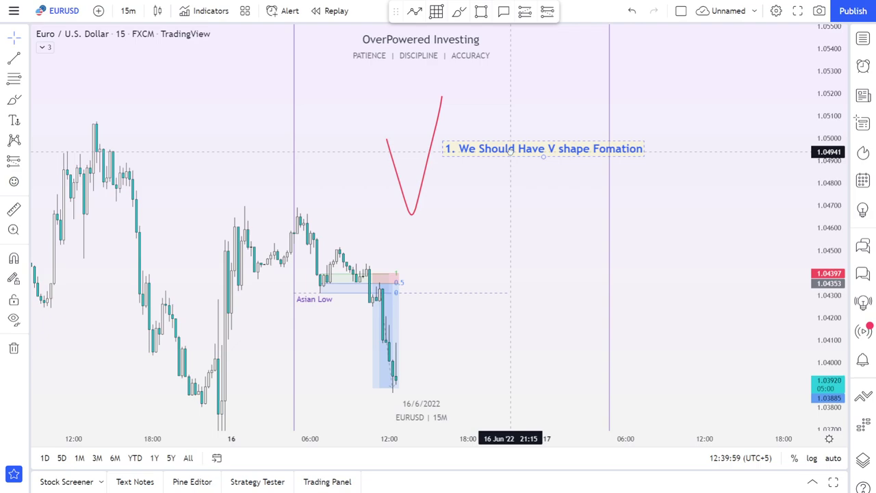
left_click_drag(511, 156, 666, 55)
left_click_drag(471, 190, 476, 228)
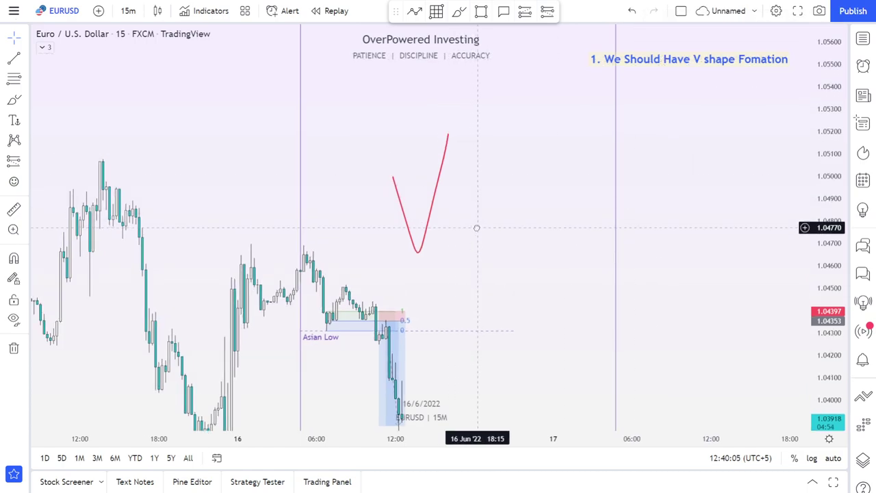
left_click_drag(630, 60, 650, 74)
left_click(678, 185)
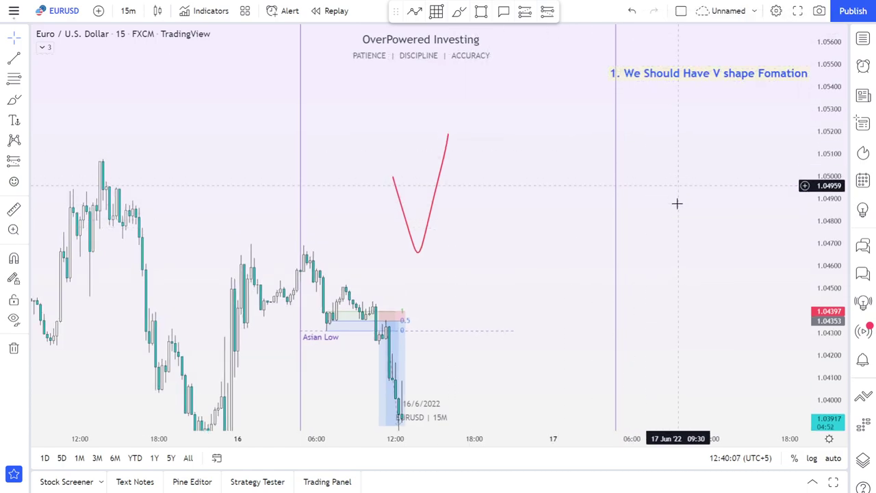
Step: Start bar replay from the evening of 15 June, before the sharp rally, and set the chart interval to 5 minutes
left_click_drag(677, 204, 702, 117)
left_click_drag(262, 248, 447, 114)
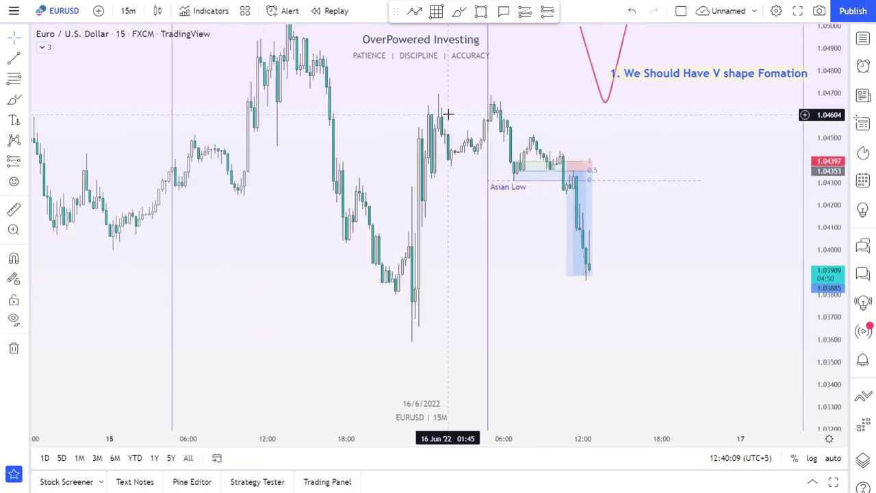
mouse_move(401, 188)
left_mouse_down()
mouse_move(442, 155)
mouse_move(389, 229)
mouse_move(422, 217)
left_mouse_up()
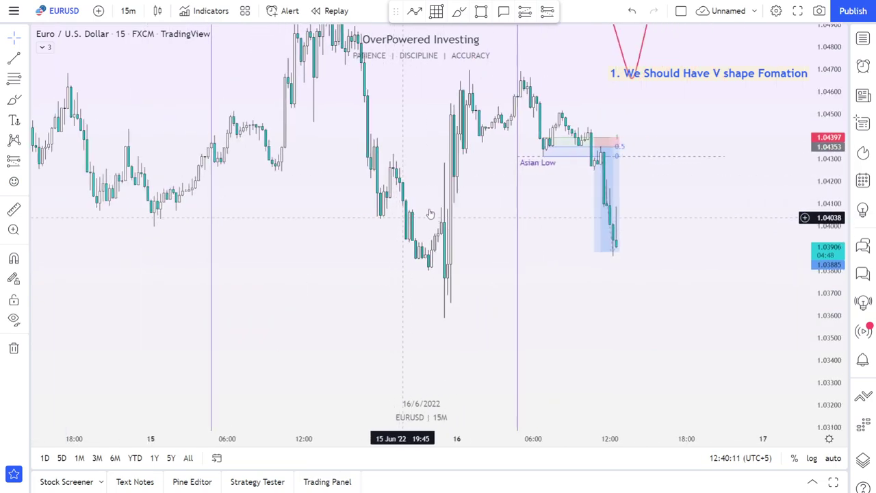
left_click(330, 11)
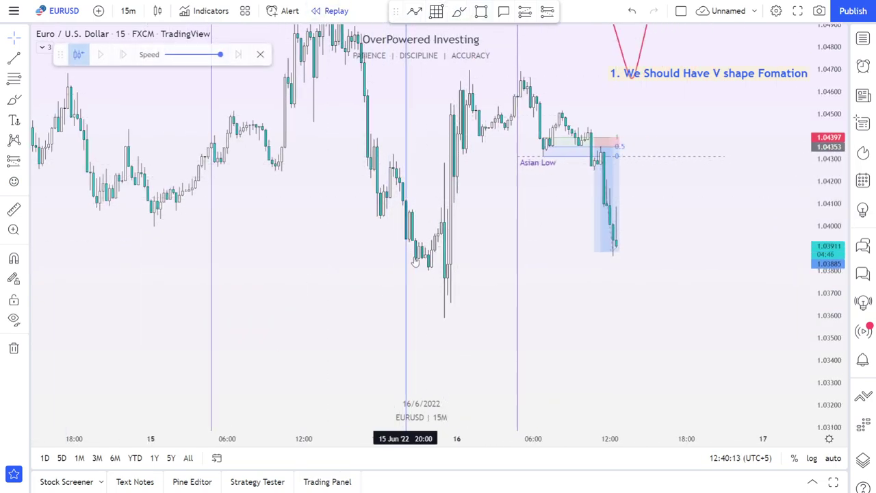
left_click(427, 297)
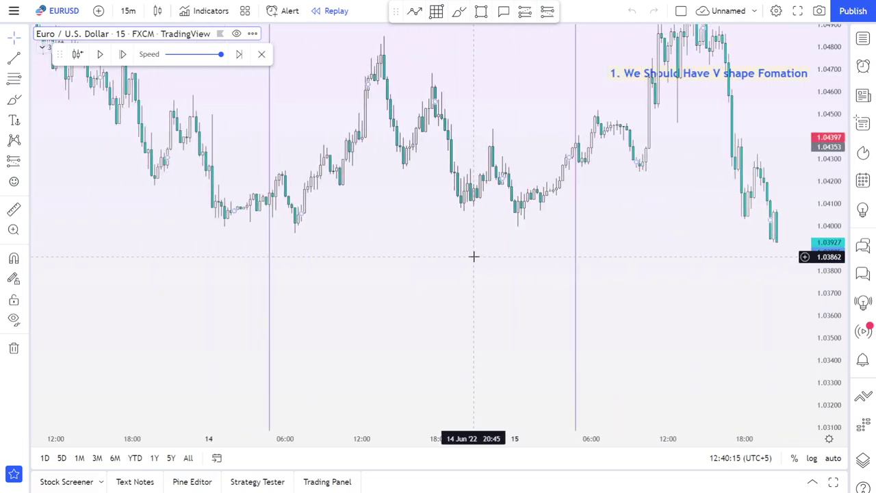
key("5")
key("Return")
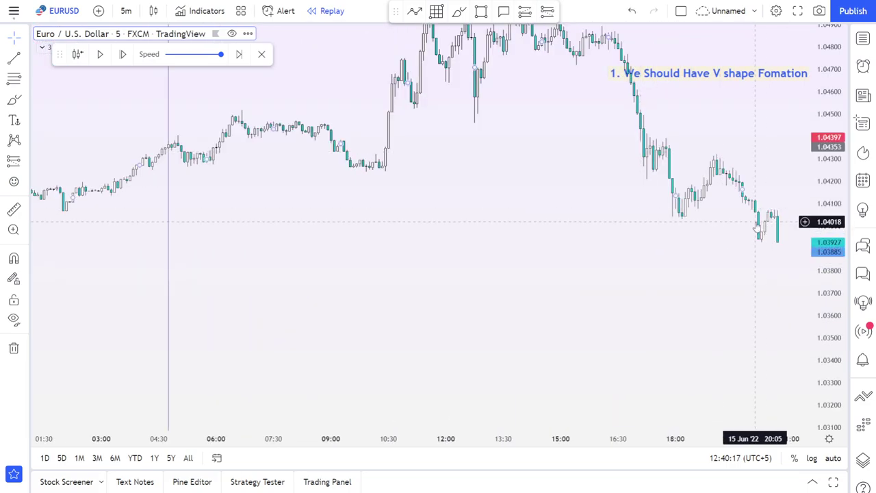
Step: Sketch brush marks over the 15 June sell-off, including a level line under the 17:00 low, and undo them
scroll(639, 175, "up", 5)
left_click_drag(600, 188, 493, 233)
left_click_drag(592, 143, 582, 184)
left_click(458, 11)
left_click_drag(348, 219, 406, 218)
left_click_drag(421, 291, 462, 160)
left_click_drag(370, 179, 512, 180)
left_click_drag(376, 137, 560, 145)
key("ctrl+z")
key("ctrl+z")
key("ctrl+z")
key("ctrl+z")
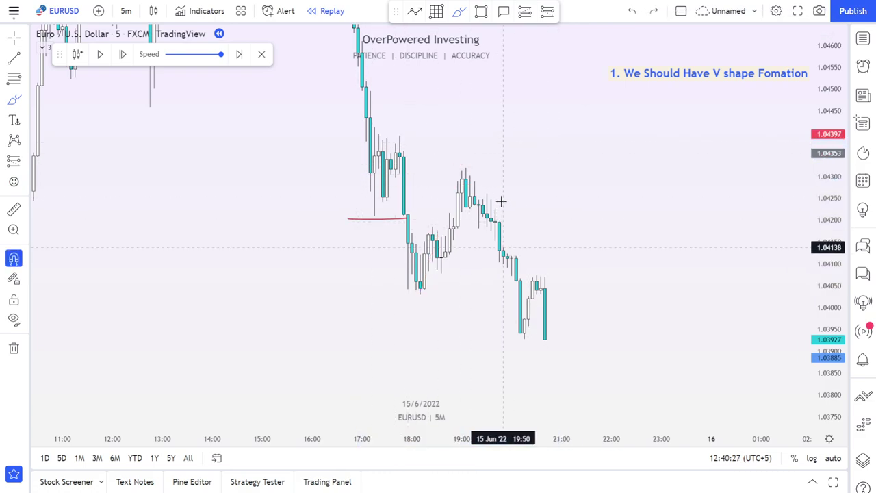
Step: Trace the fall from the 19:00 high and the up-and-down swing from the 18:00 low, undoing each brush stroke
left_click_drag(462, 175, 536, 369)
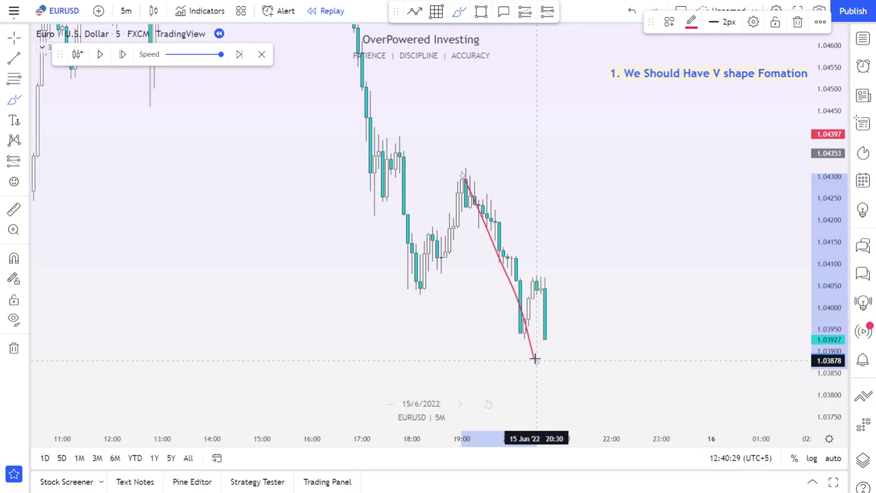
key("ctrl+z")
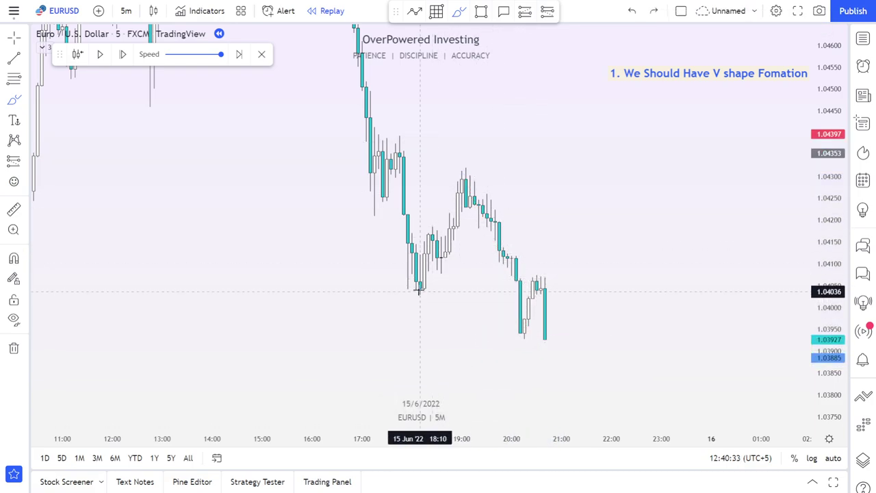
mouse_move(419, 291)
left_mouse_down()
mouse_move(463, 168)
mouse_move(506, 340)
left_mouse_up()
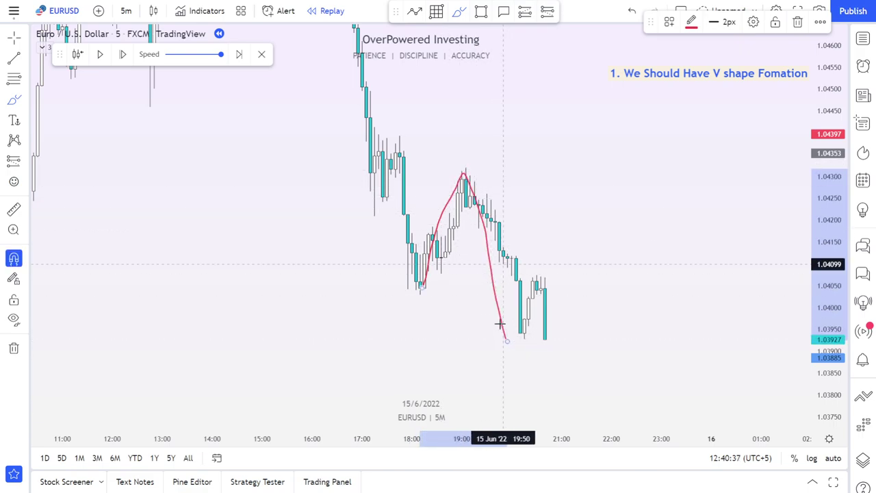
key("ctrl+z")
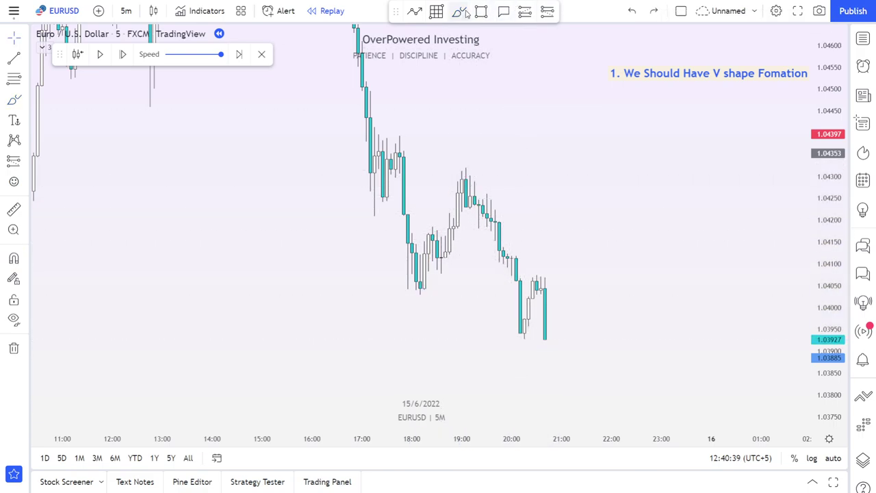
Step: Draw a zone with 0, 0.5 and 1 levels from 1.04121 down to the 18:10 low on 15 June, extended past the latest candle
left_click(439, 12)
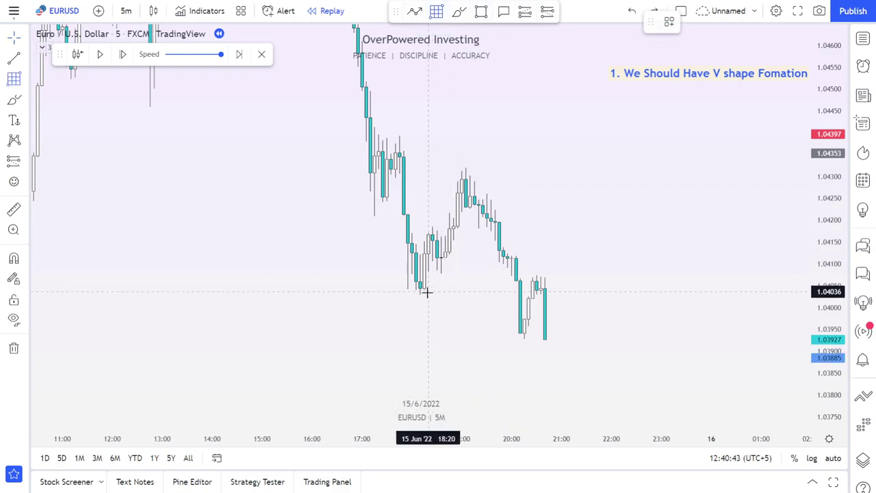
key("ctrl")
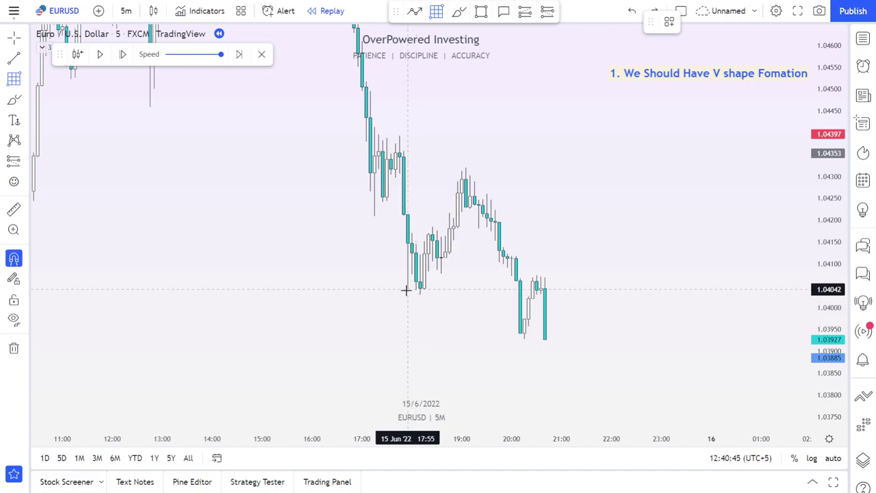
left_click(420, 254)
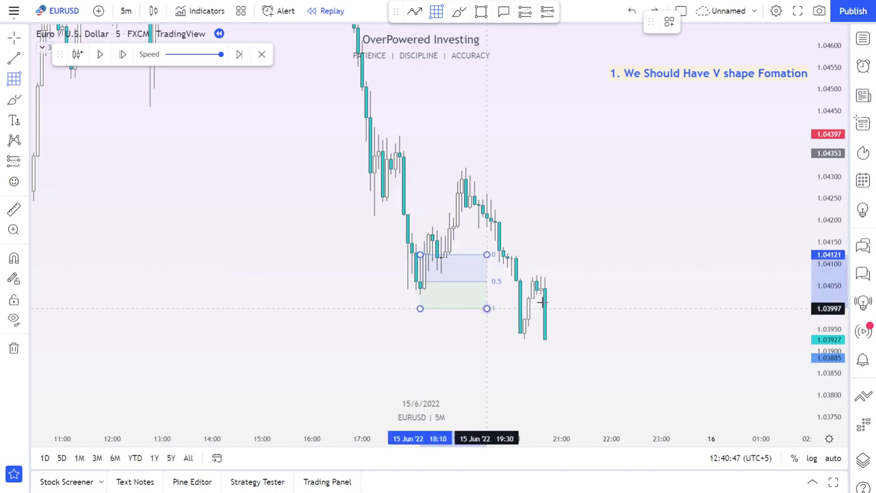
left_click(601, 297)
left_click_drag(420, 297, 421, 294)
left_click(454, 377)
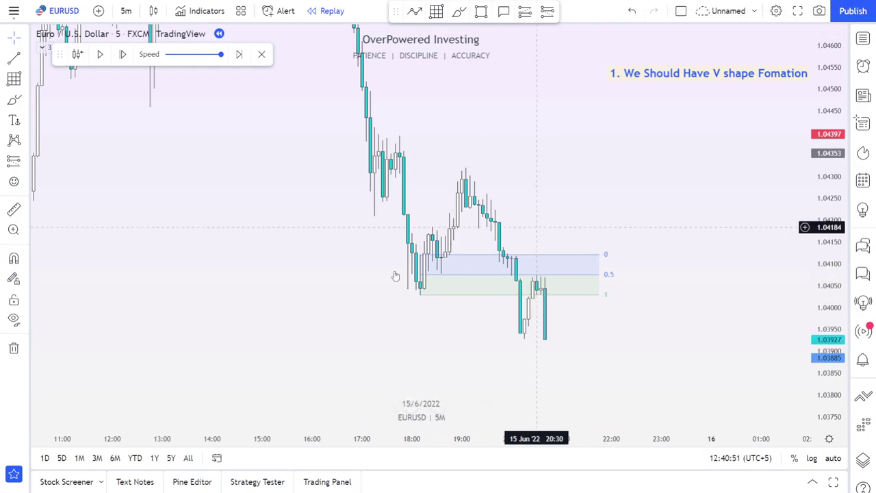
Step: Play the bar replay forward from 20:40 to about 21:55 on 15 June, past the retest of the marked zone
scroll(420, 268, "up", 3)
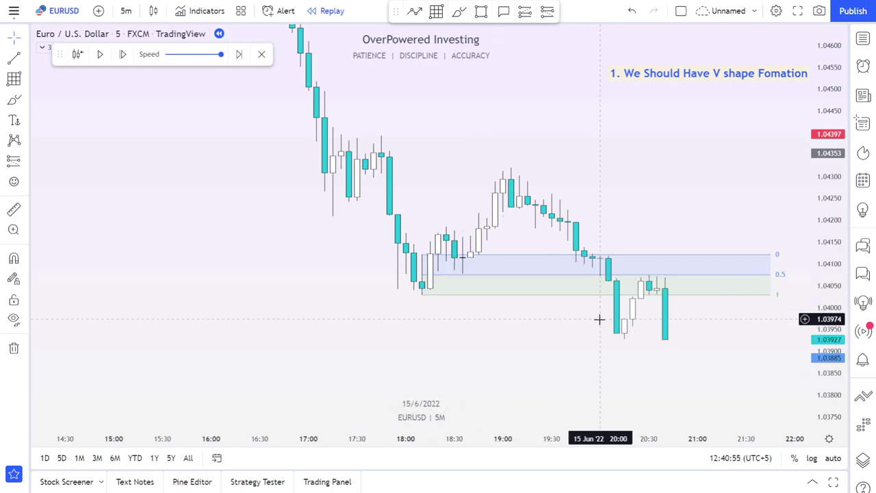
scroll(600, 319, "down", 3)
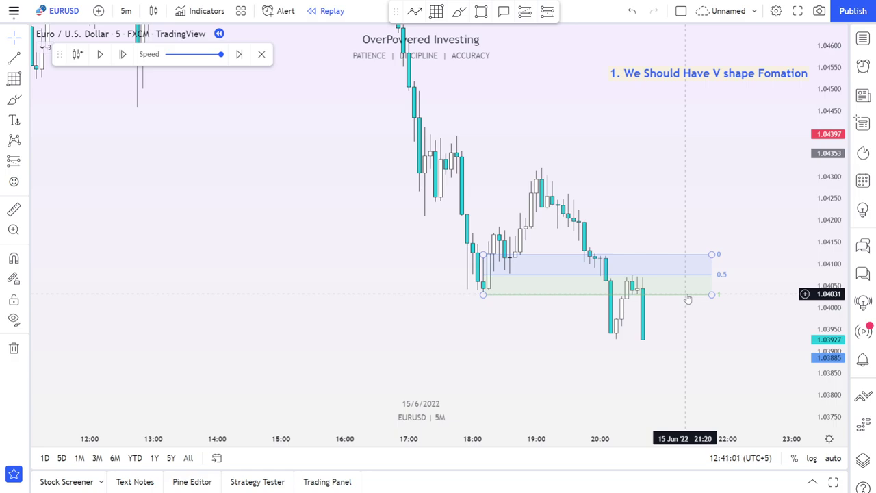
left_click_drag(682, 207, 661, 152)
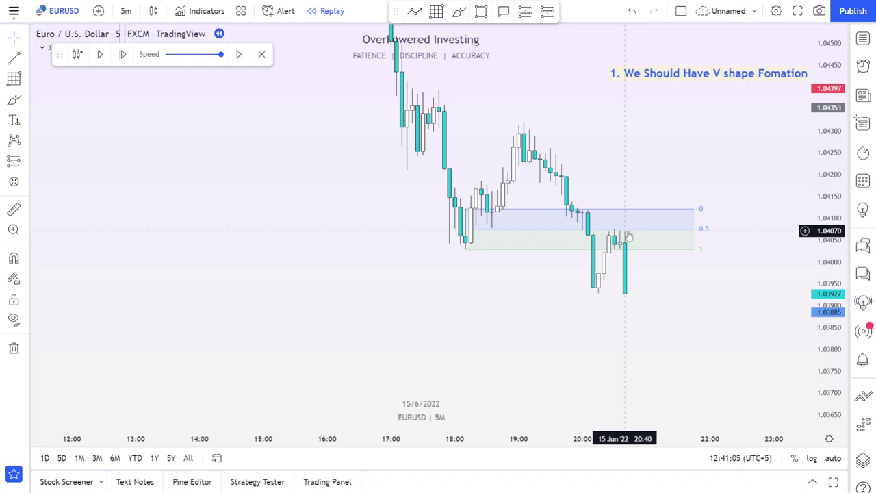
left_click_drag(732, 256, 680, 249)
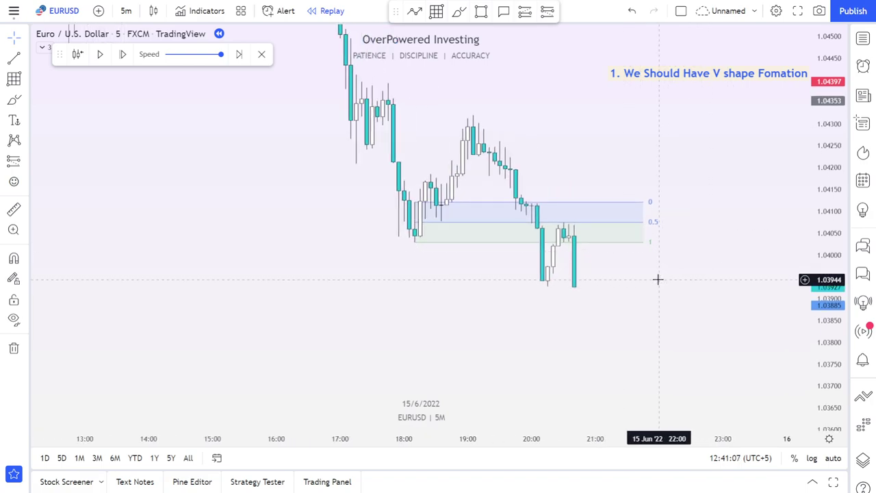
scroll(657, 279, "down", 3)
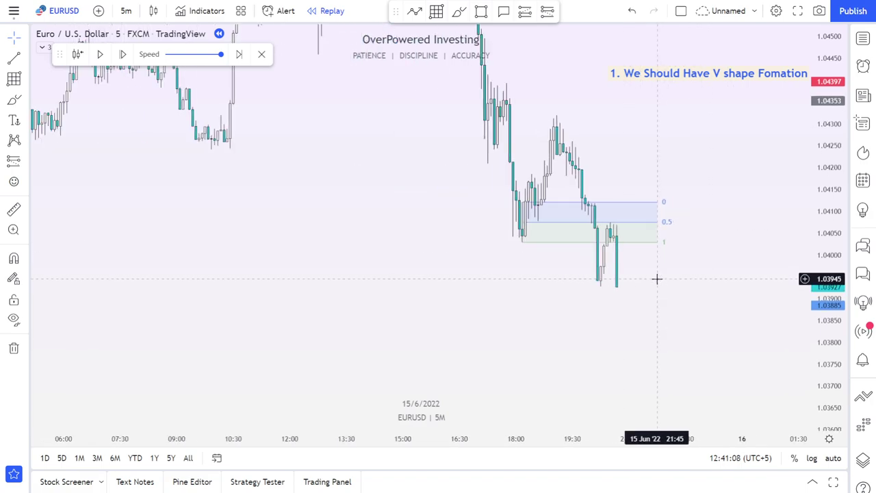
left_click(99, 54)
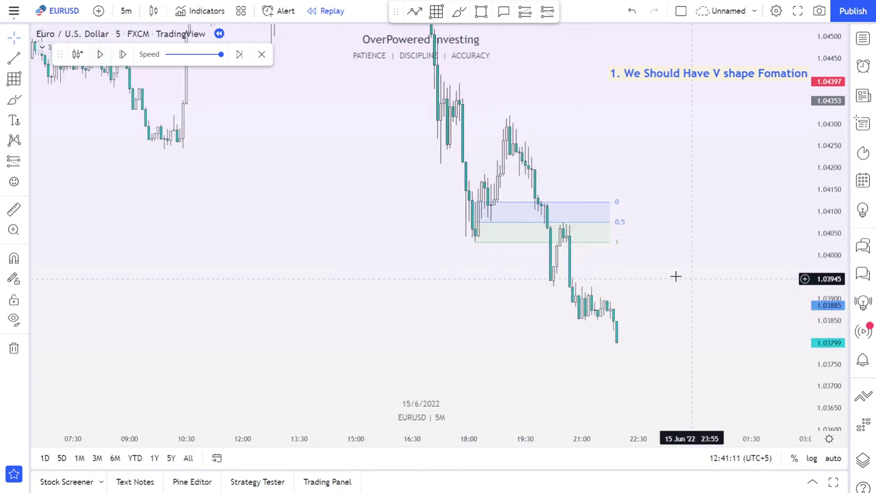
Step: Leave bar replay and return the chart to real-time data, around the 16 June setup
left_click_drag(685, 277, 573, 272)
left_click_drag(463, 235, 515, 199)
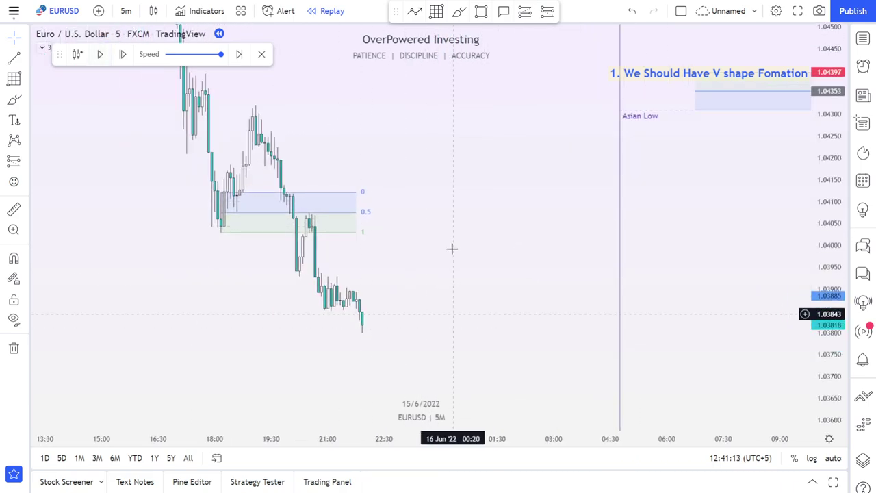
left_click_drag(472, 228, 178, 248)
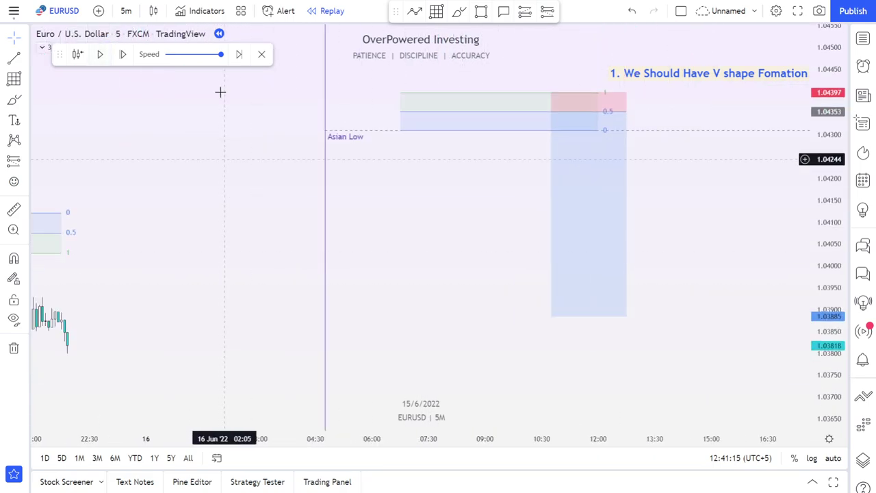
left_click(241, 54)
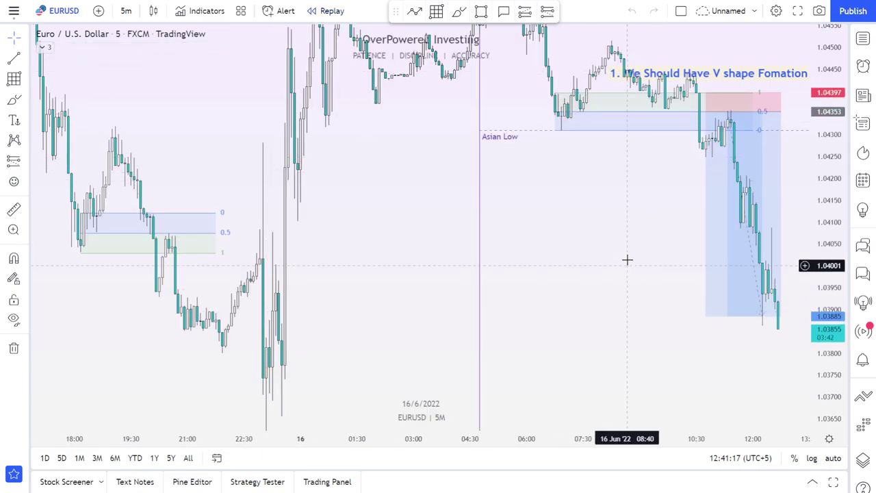
Step: Set the chart interval to 15 minutes and delete the red V sketch above the 16 June price action
left_click_drag(587, 288, 442, 350)
left_click_drag(438, 312, 403, 417)
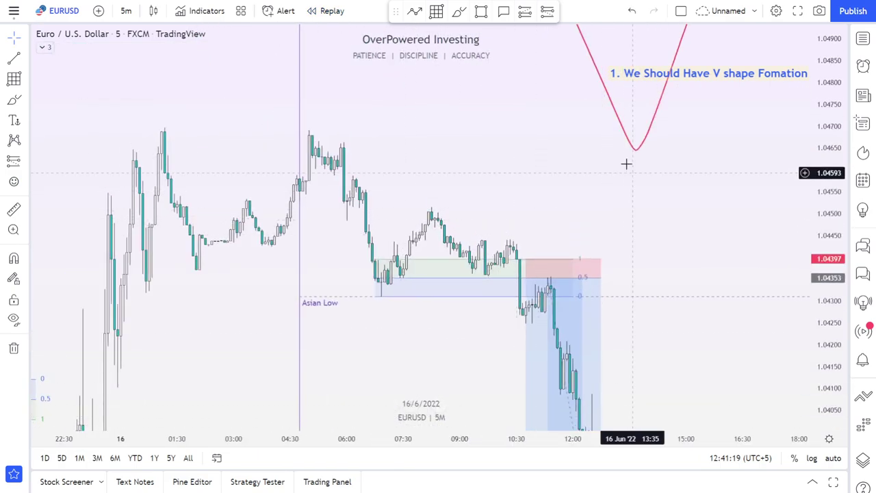
scroll(657, 193, "down", 3)
type("15")
key("Return")
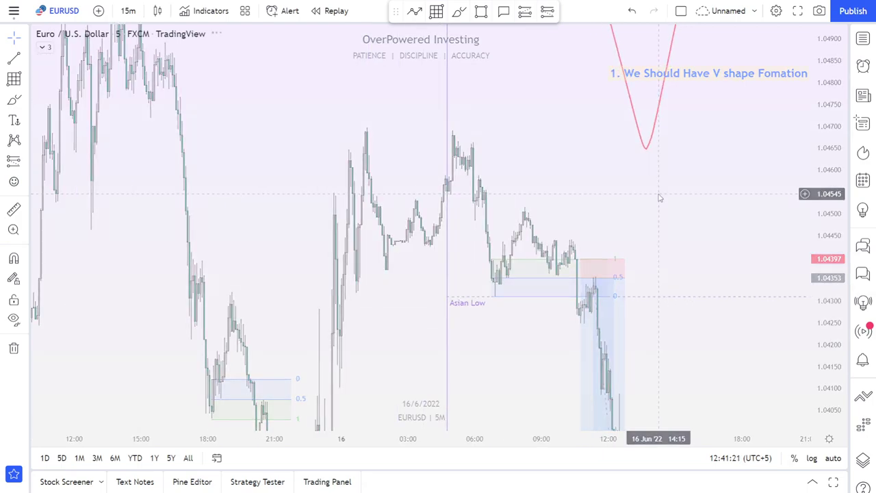
scroll(645, 177, "up", 4)
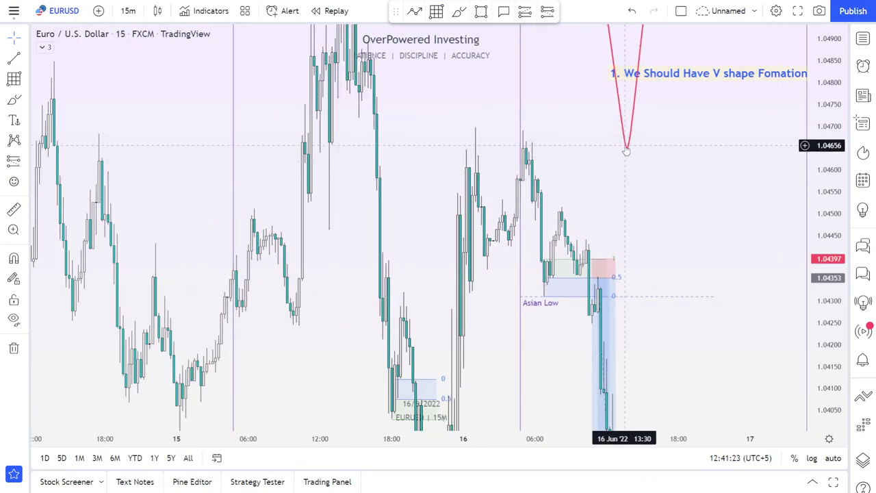
left_click(626, 150)
key("Delete")
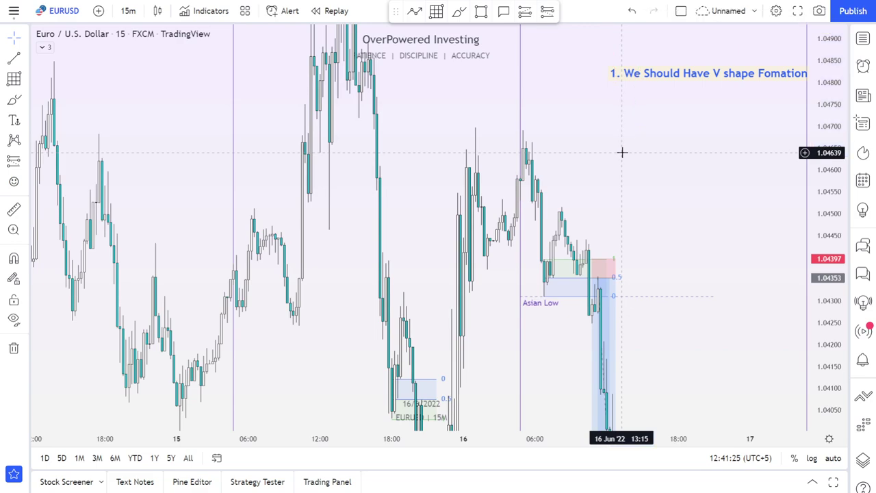
Step: Draw a dashed horizontal trend line from the 16 June 05:00 high at 1.04691, extending to about 20:45
scroll(608, 209, "up", 3)
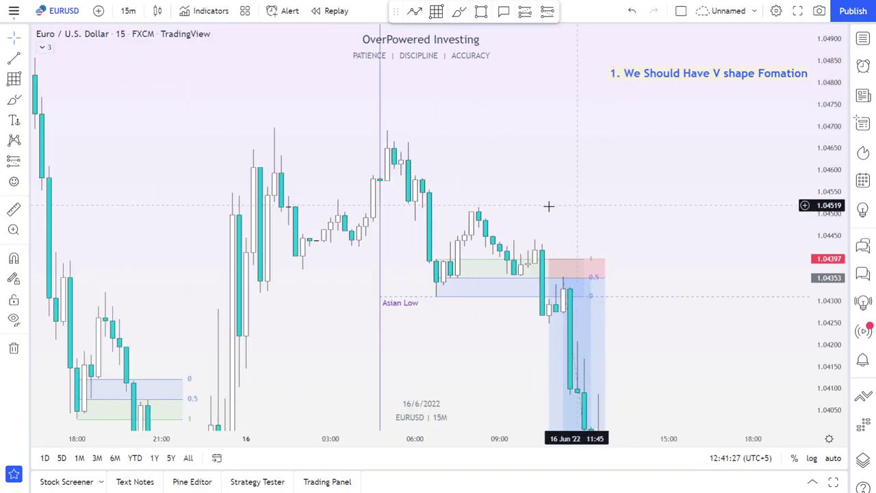
key("alt+t")
key("ctrl")
left_click(388, 128)
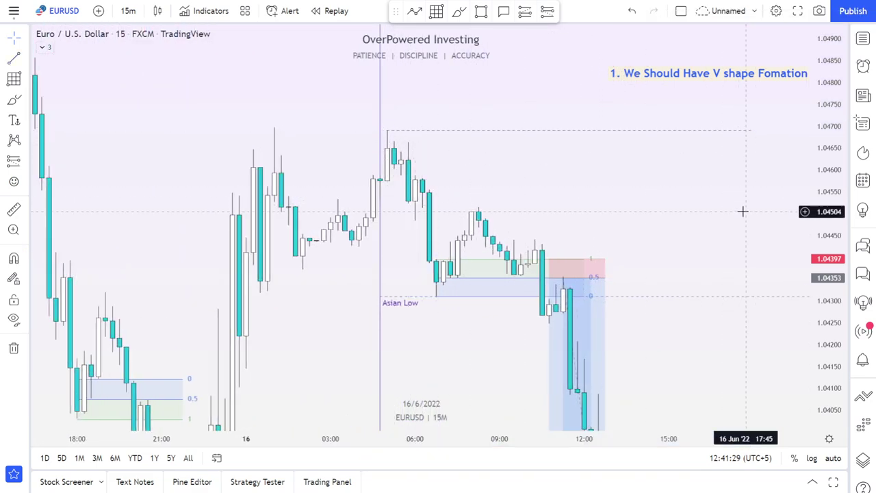
scroll(741, 209, "down", 3)
left_click(651, 128)
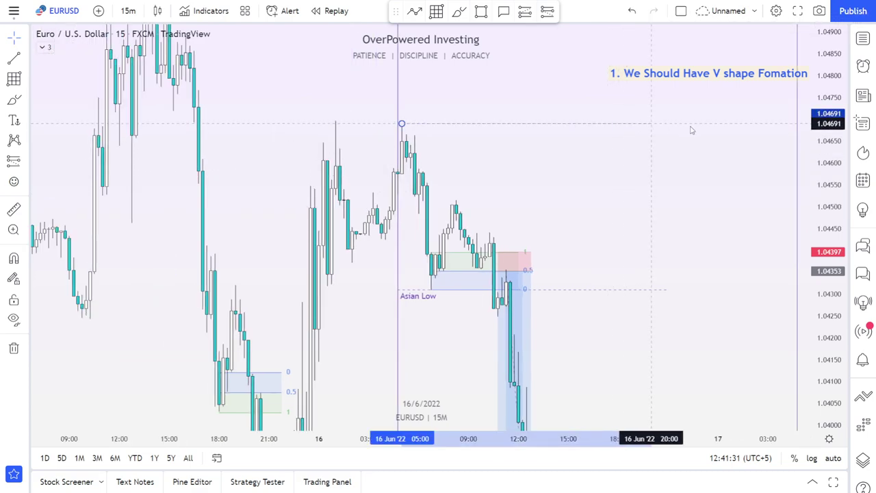
left_click(665, 128)
left_click(694, 172)
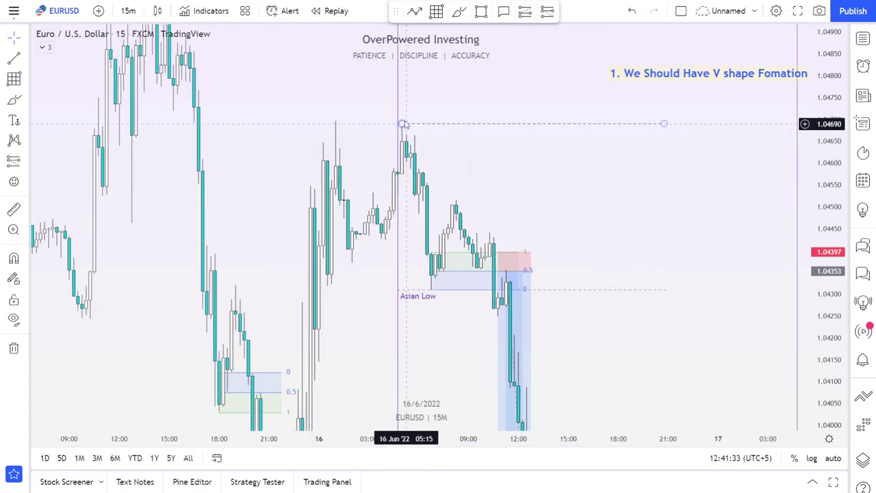
Step: Label the dashed line at the 16 June 05:00 high as Asian High
left_click(404, 124)
left_click(670, 23)
left_click(712, 90)
left_click(489, 146)
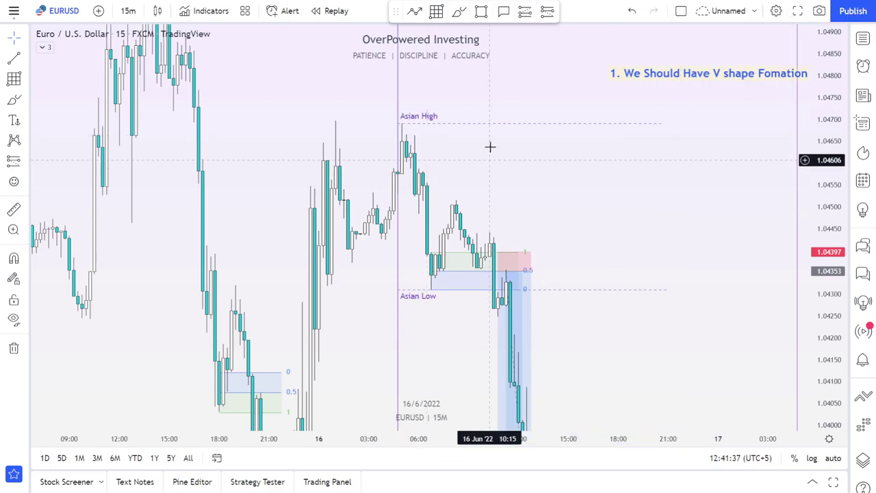
Step: Draw a zone with 0, 0.5 and 1 levels over the 05:00 Asian High candle, from 1.04575 up to its high
left_click(438, 16)
left_click(402, 173)
left_click(622, 130)
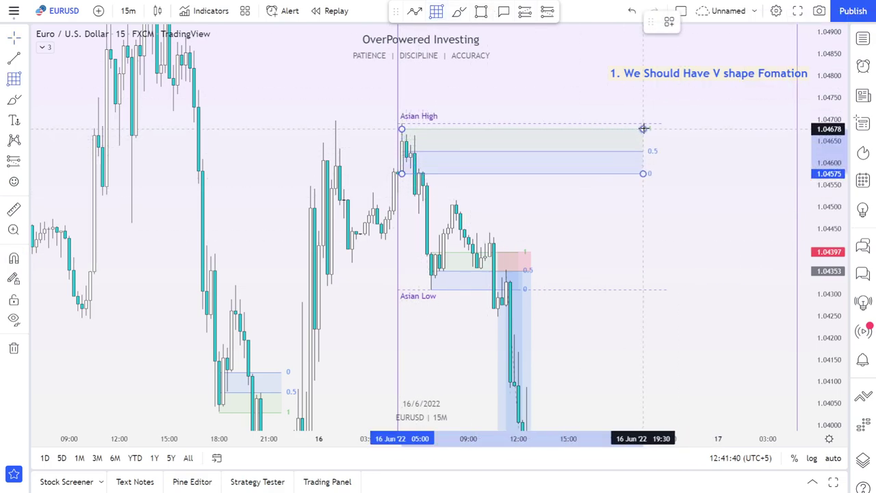
left_click(647, 124)
left_click(669, 174)
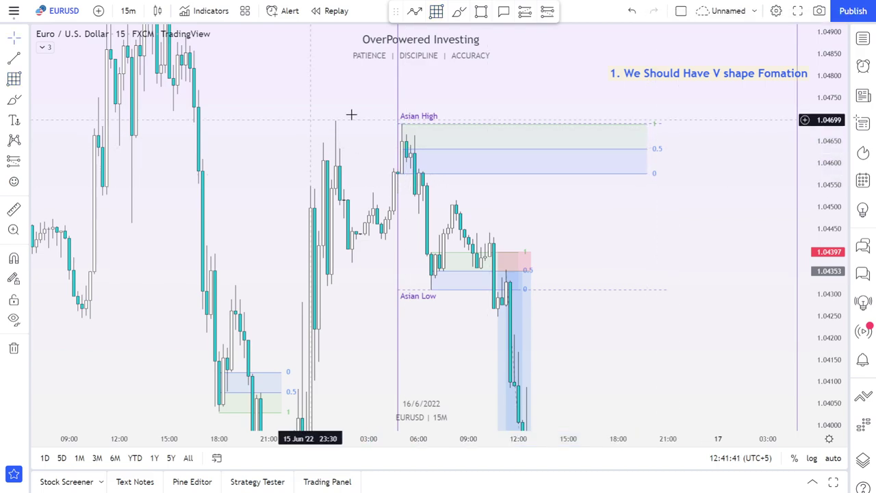
left_click(405, 127)
left_click(497, 83)
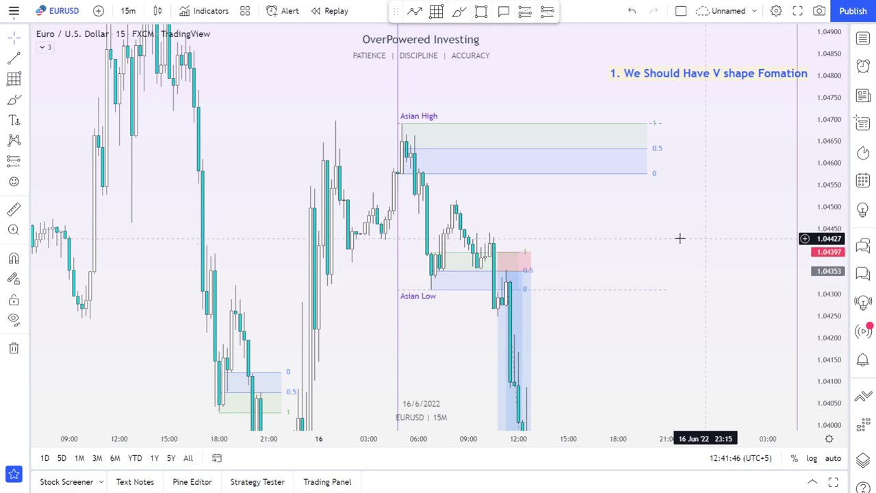
Step: Add the second line "2. Asian High / Low Candle" to the V shape note
left_click_drag(695, 238, 677, 232)
double_click(699, 81)
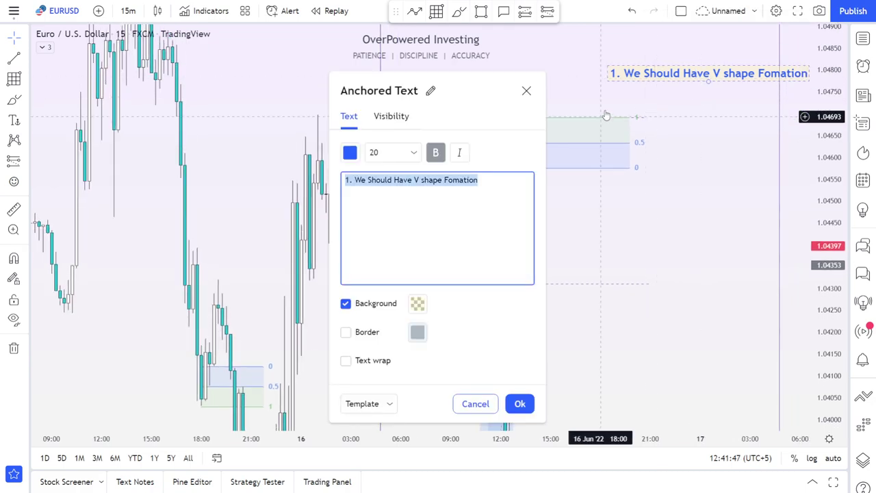
left_click(492, 184)
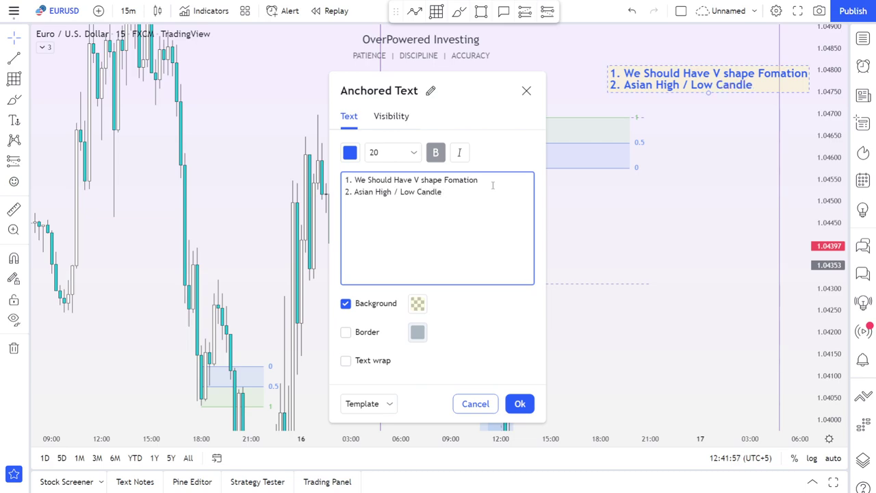
left_click(520, 403)
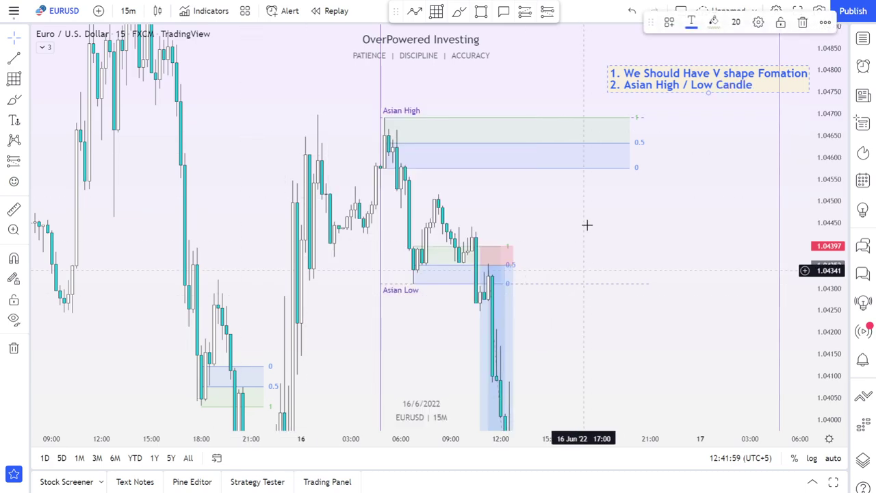
Step: Correct the note's spelling to "Formation" and reposition the note above the right end of the Asian High zone
left_click_drag(674, 76, 510, 75)
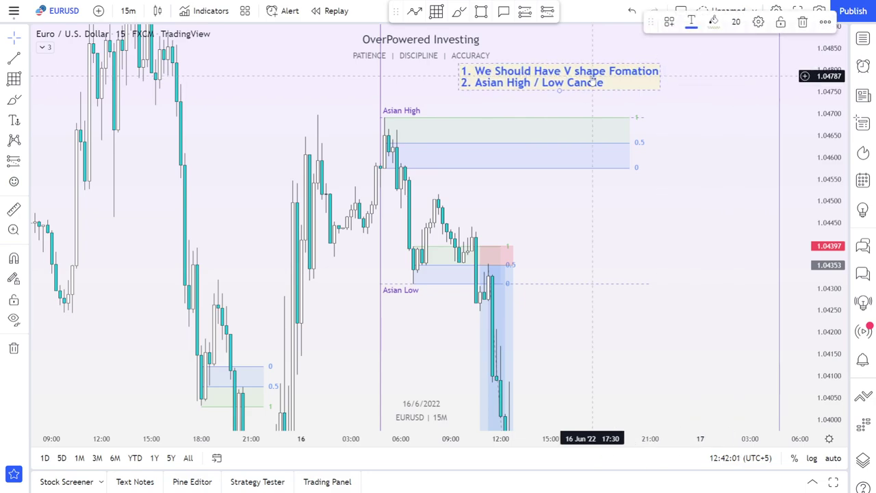
double_click(510, 76)
left_click(461, 198)
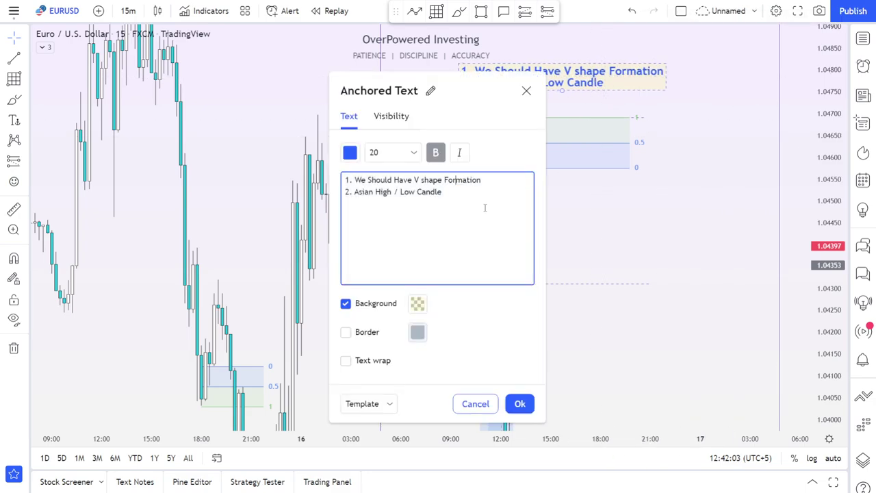
left_click(520, 403)
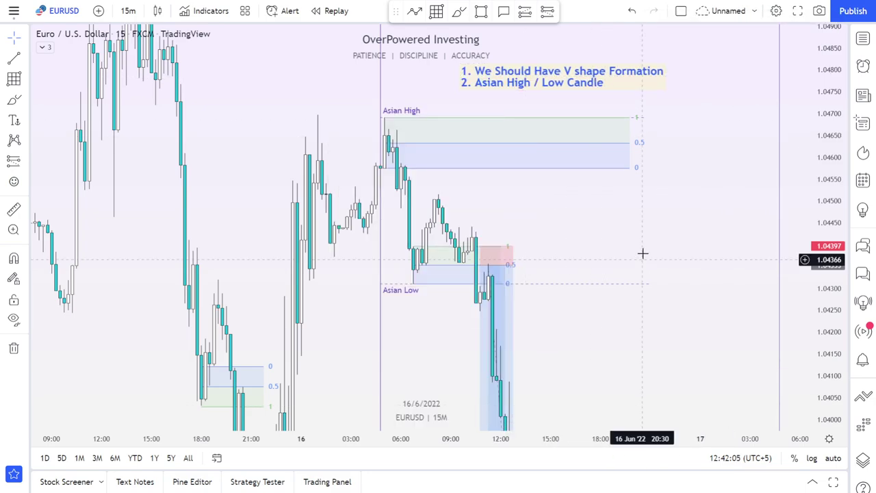
left_click_drag(590, 82, 663, 69)
left_click_drag(642, 227, 629, 219)
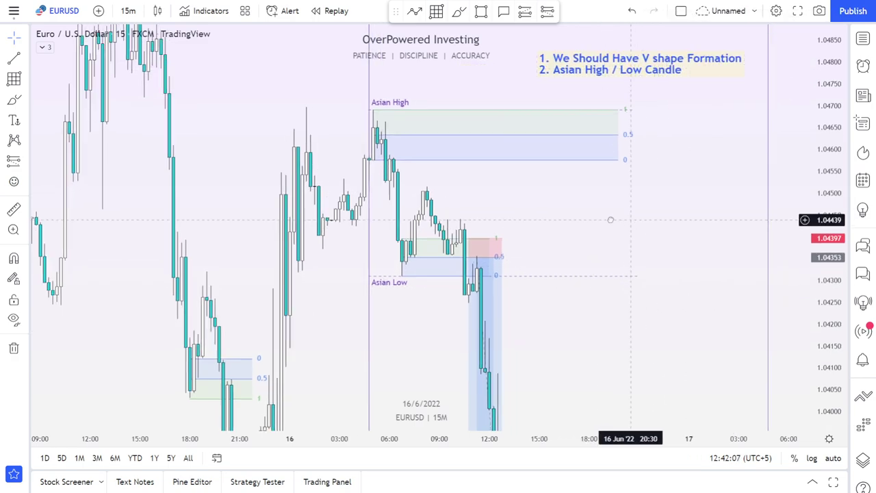
left_click_drag(602, 332, 565, 282)
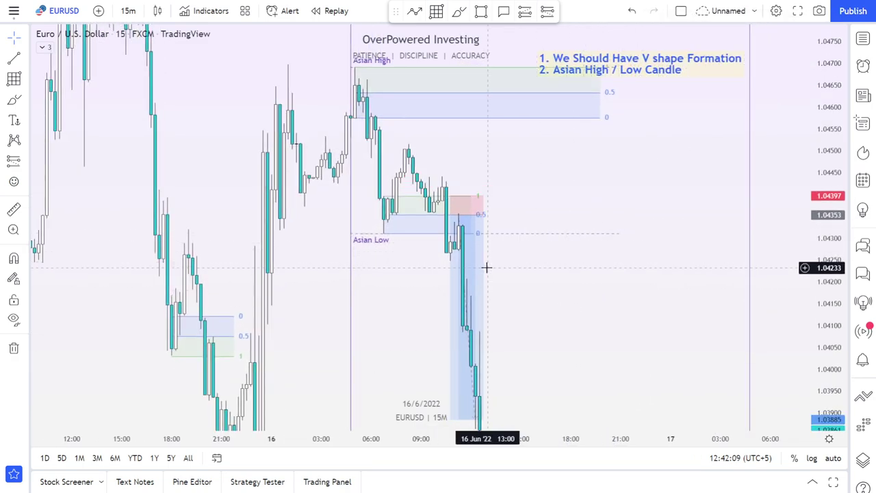
left_click_drag(570, 323, 538, 237)
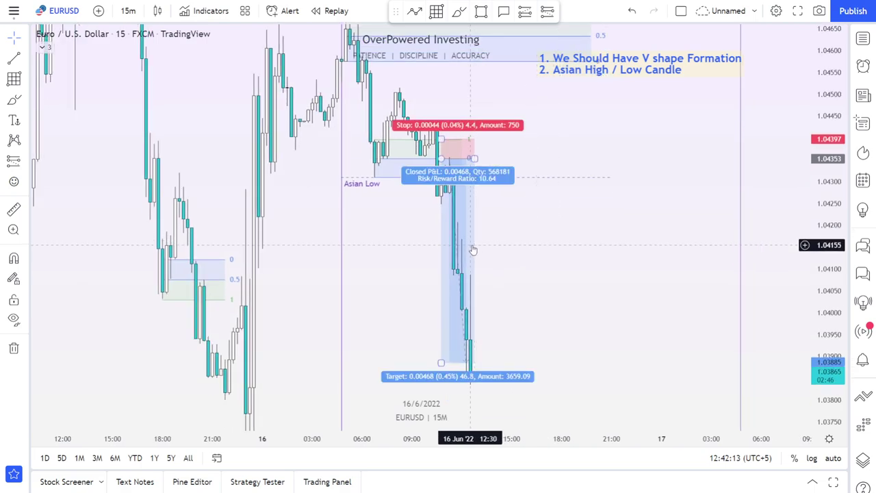
left_click_drag(551, 267, 550, 319)
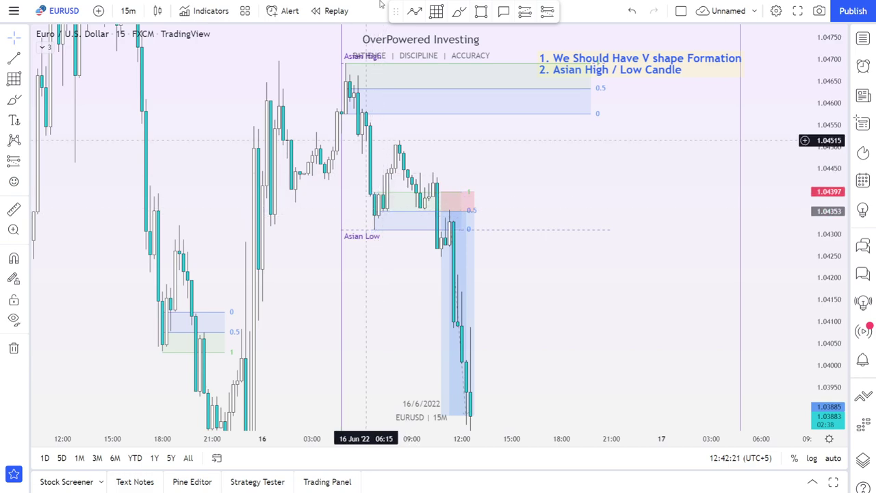
Step: Circle the Asian Low candles of 16 June with the red brush, and undo the circle
left_click(459, 10)
left_click_drag(388, 192, 358, 227)
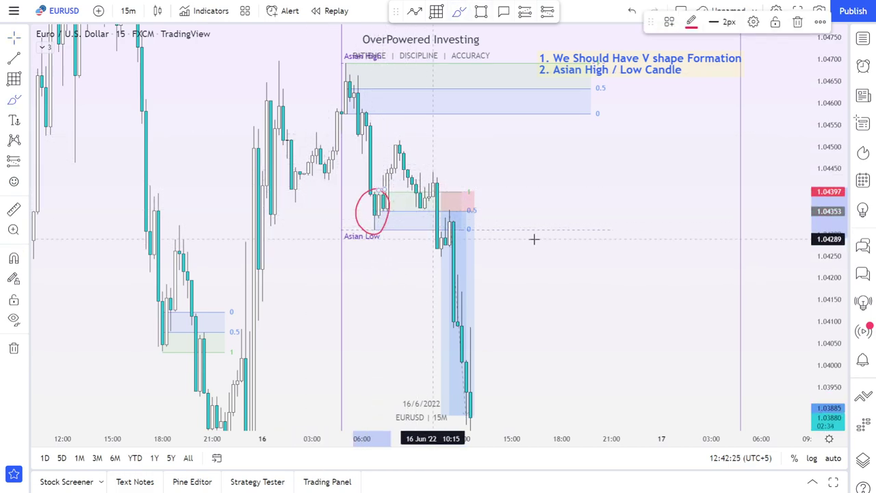
key("ctrl+z")
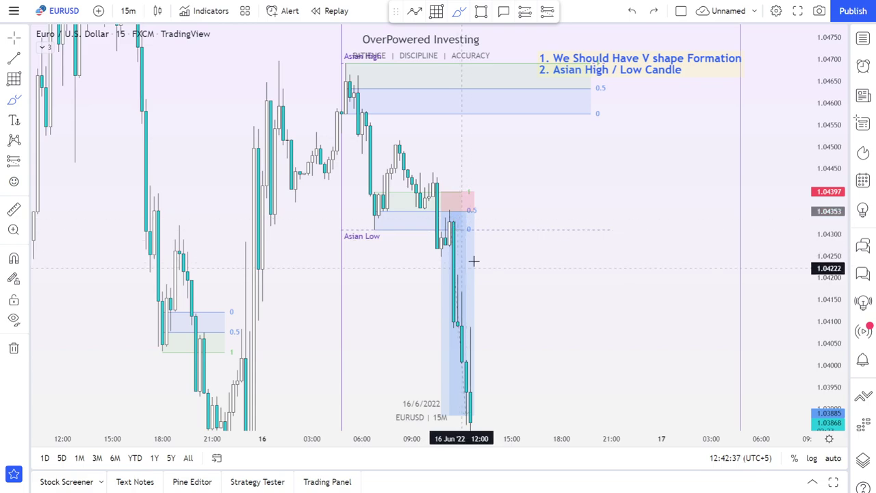
scroll(500, 336, "down", 4)
key("Escape")
Step: Move the two-line rule note higher and further right, into the empty area past the latest candles
left_click_drag(608, 268, 411, 207)
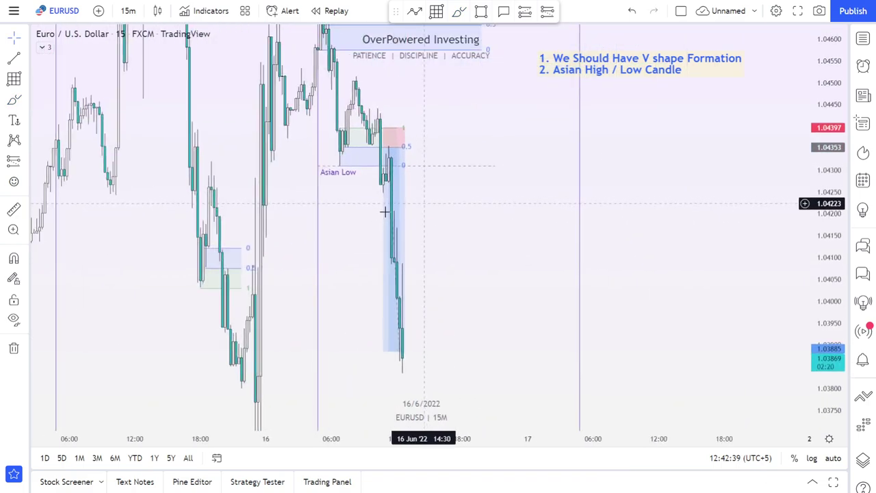
scroll(383, 214, "up", 2)
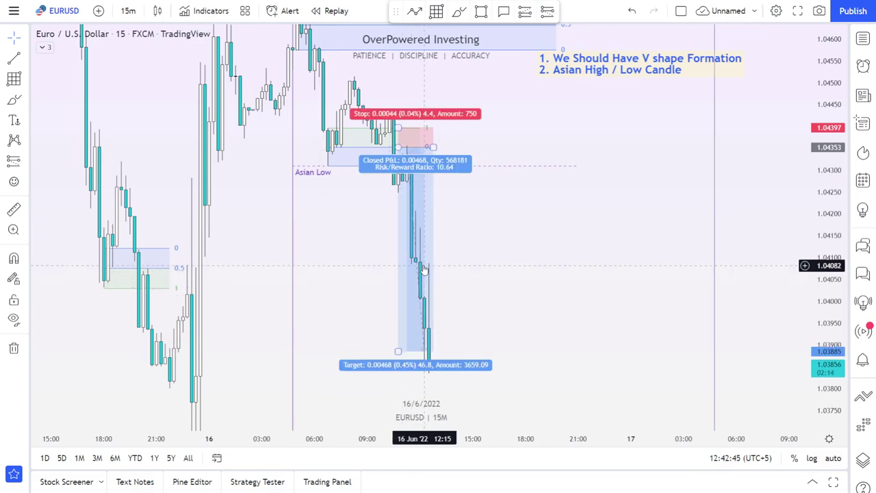
scroll(369, 283, "down", 2)
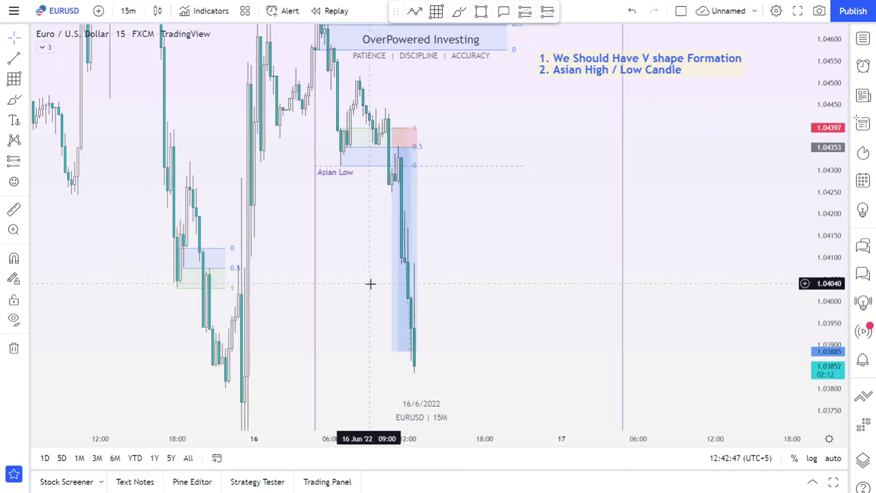
scroll(532, 254, "down", 3)
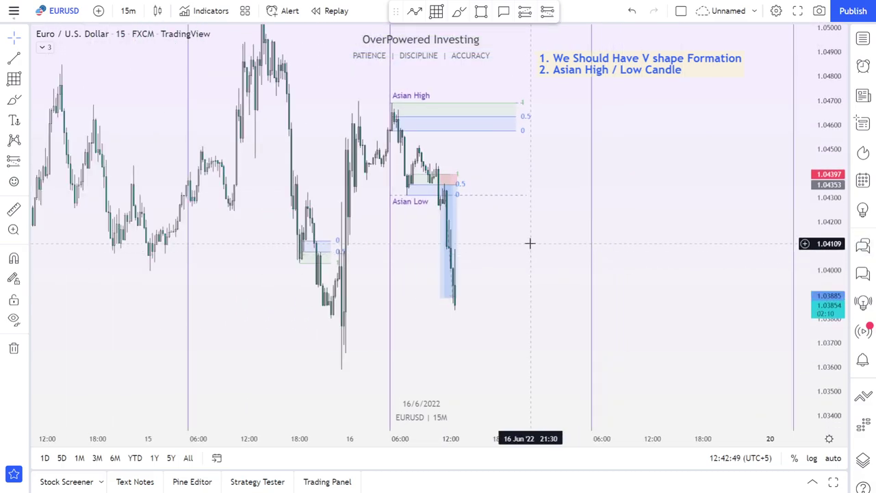
mouse_move(663, 60)
left_mouse_down()
mouse_move(718, 50)
mouse_move(719, 41)
left_mouse_up()
Step: Sketch a red zigzag price path (up, down, up) with the brush in the empty area after the latest candles
left_click_drag(677, 125, 675, 132)
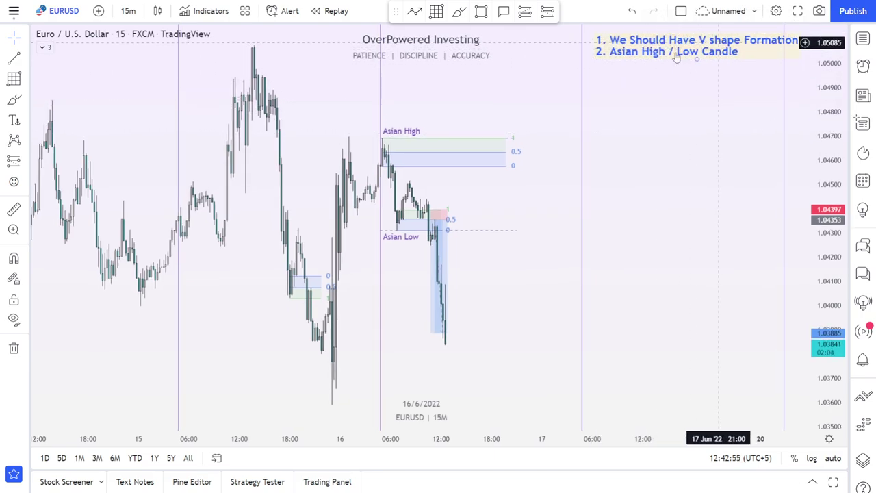
left_click_drag(637, 154, 643, 174)
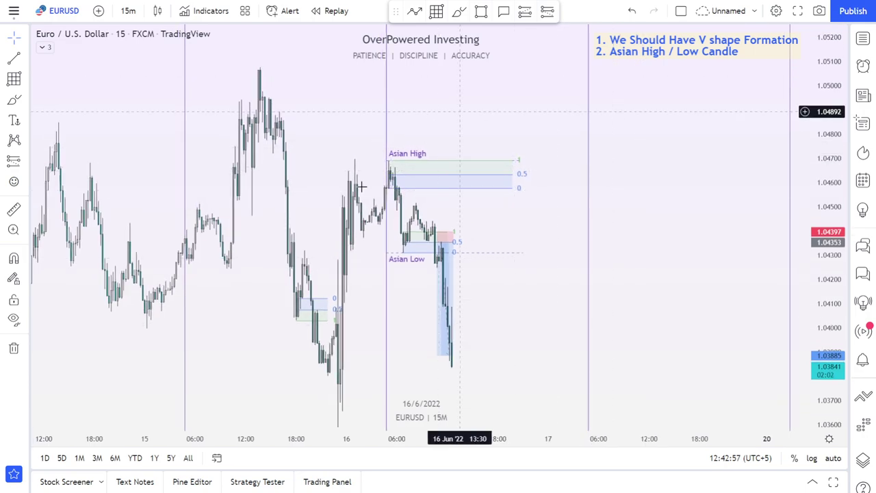
left_click_drag(655, 243, 603, 245)
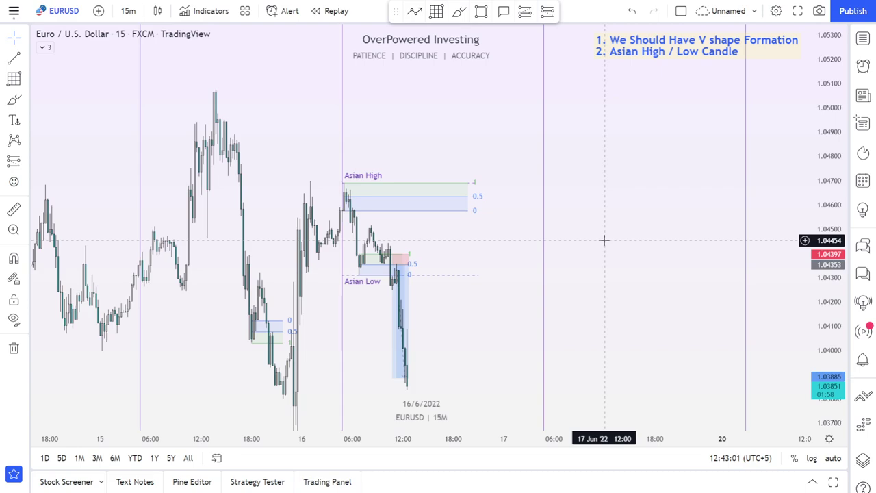
left_click_drag(596, 210, 421, 158)
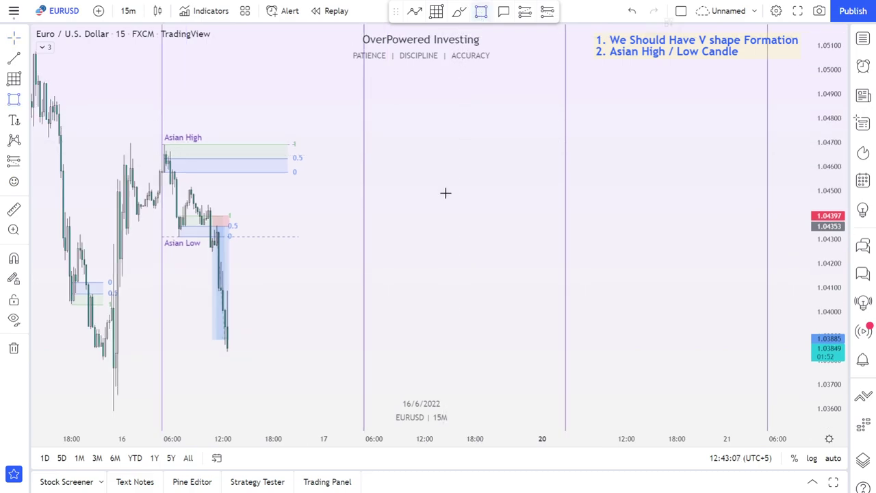
left_click(458, 10)
mouse_move(398, 298)
left_mouse_down()
mouse_move(428, 193)
mouse_move(464, 279)
mouse_move(496, 140)
left_mouse_up()
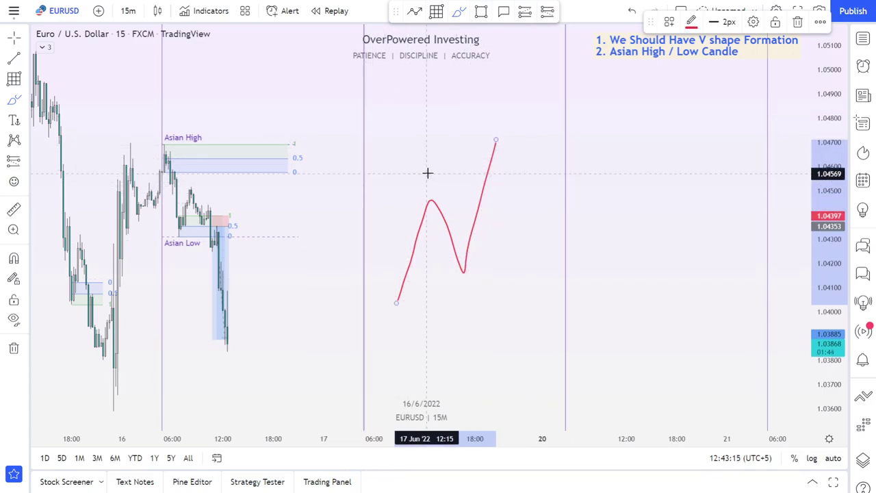
Step: Place a Fibonacci retracement on the sketch's final up-leg, with level 1 at 1.04159 and level 0 at 1.04711
left_click(520, 223)
key("alt+f")
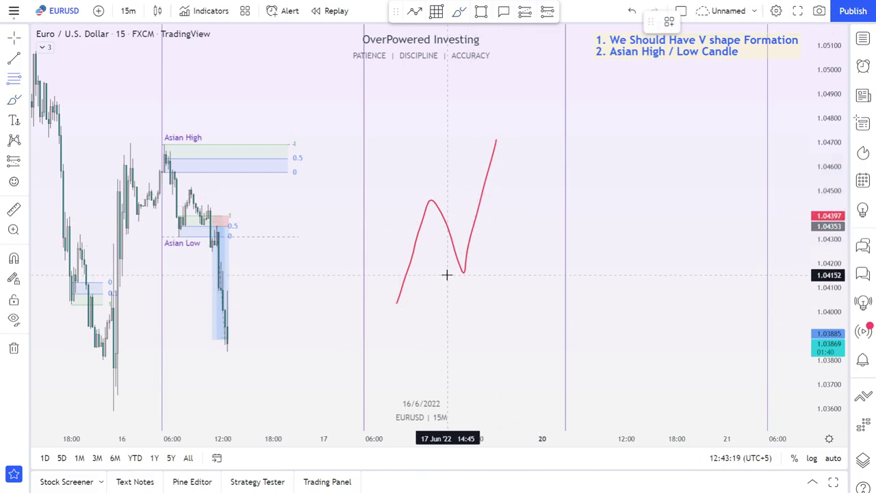
left_click(581, 136)
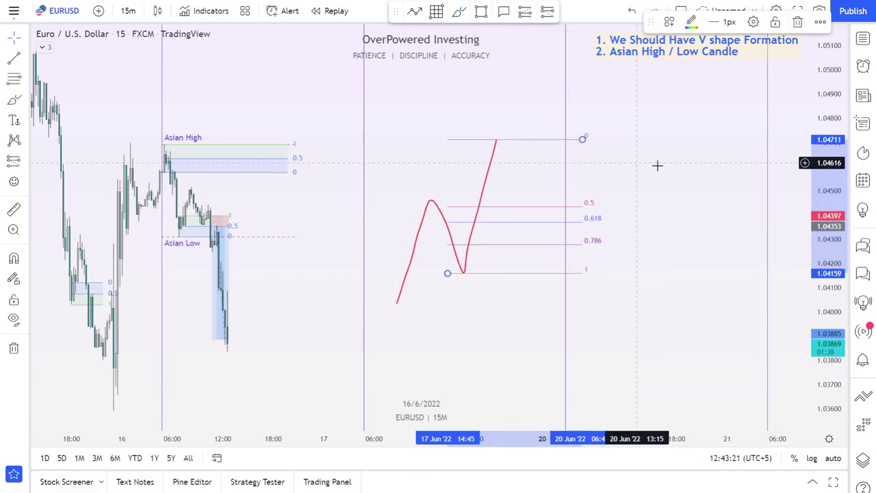
Step: Try to mark the area between the 0.786 and 1 levels with a brush line and a rectangle
left_click(465, 14)
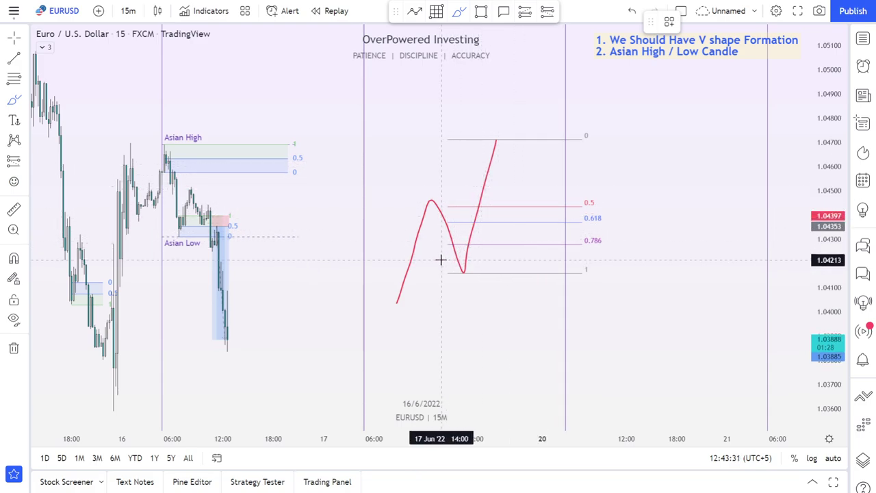
left_click_drag(448, 254, 576, 252)
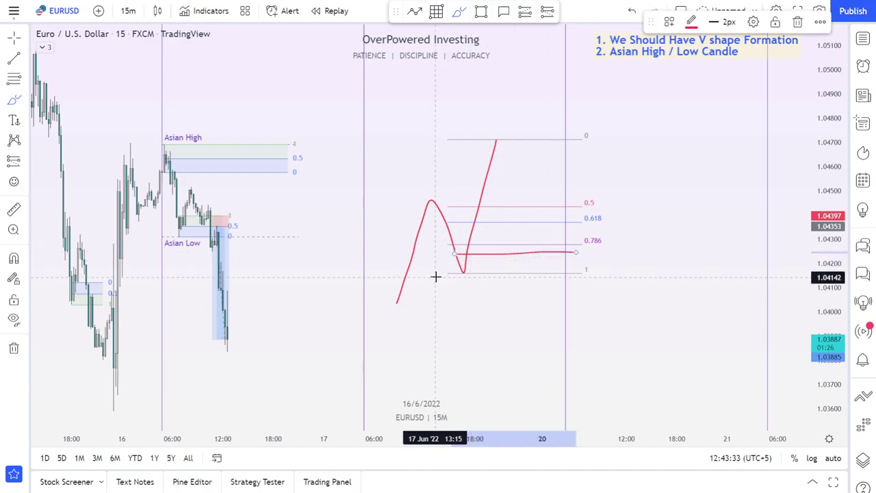
key("Delete")
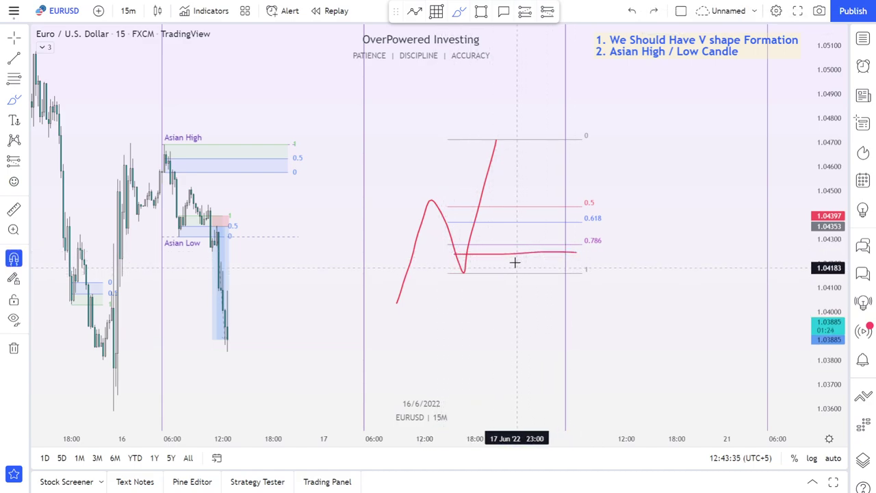
left_click(481, 11)
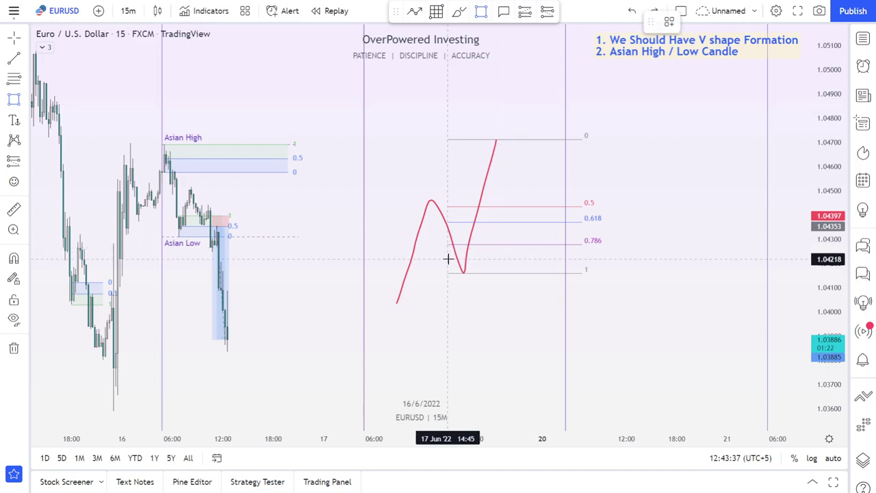
left_click_drag(449, 256, 584, 274)
left_click(647, 270)
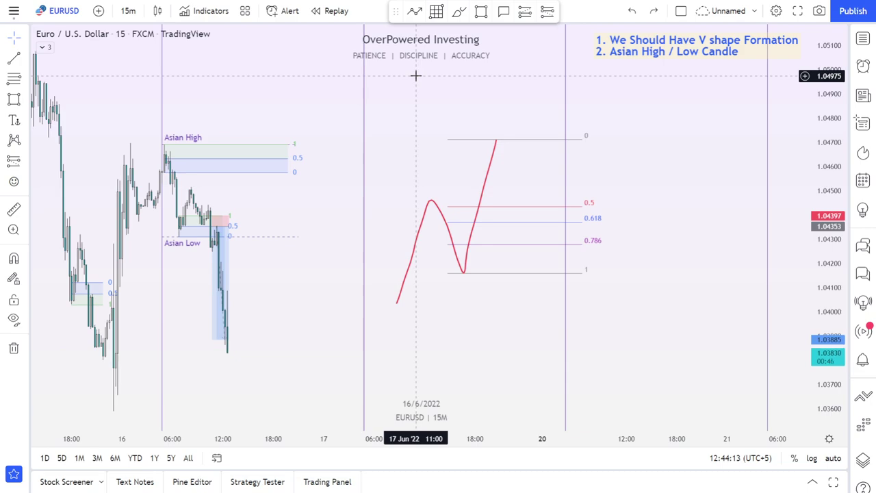
Step: Draw a rectangle from 1.04359 up to the sketch's first peak, covering the 0.5 and 0.618 levels
left_click_drag(515, 171, 507, 169)
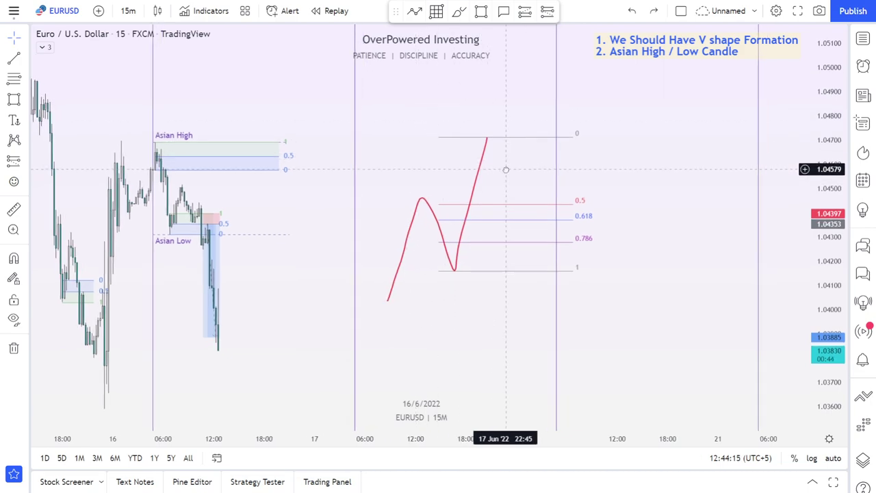
left_click(481, 13)
left_click(392, 224)
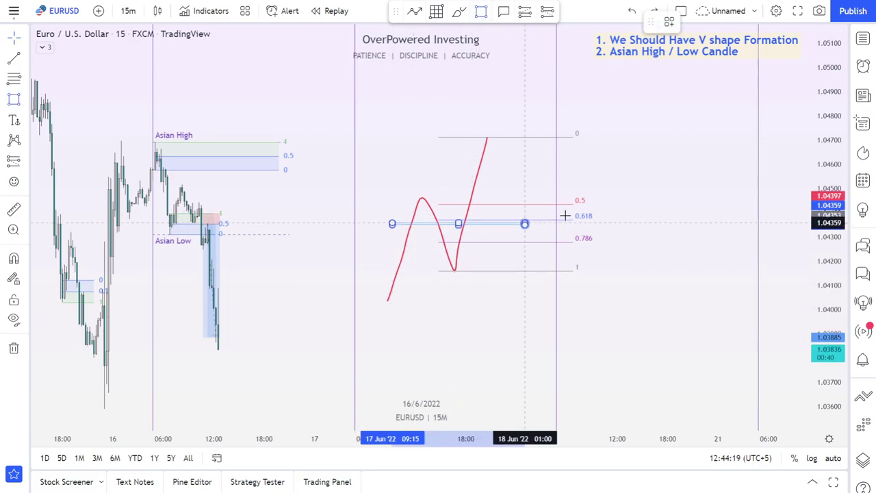
left_click(592, 198)
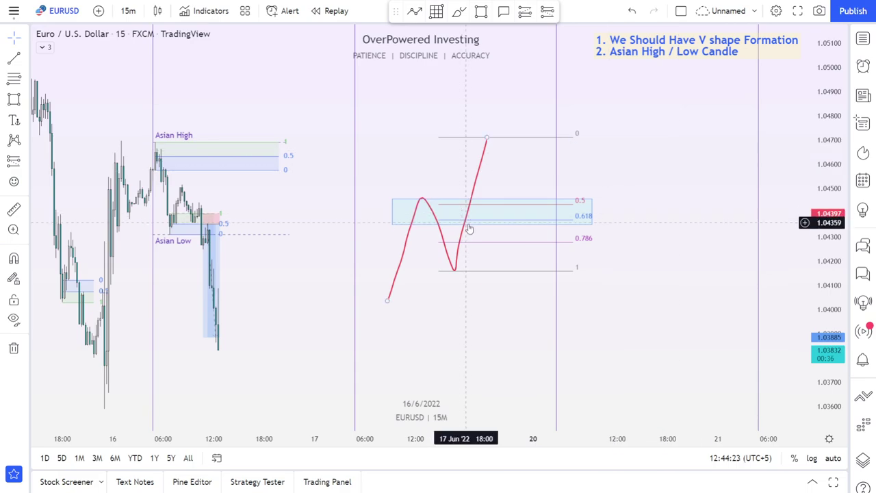
left_click_drag(178, 249, 387, 265)
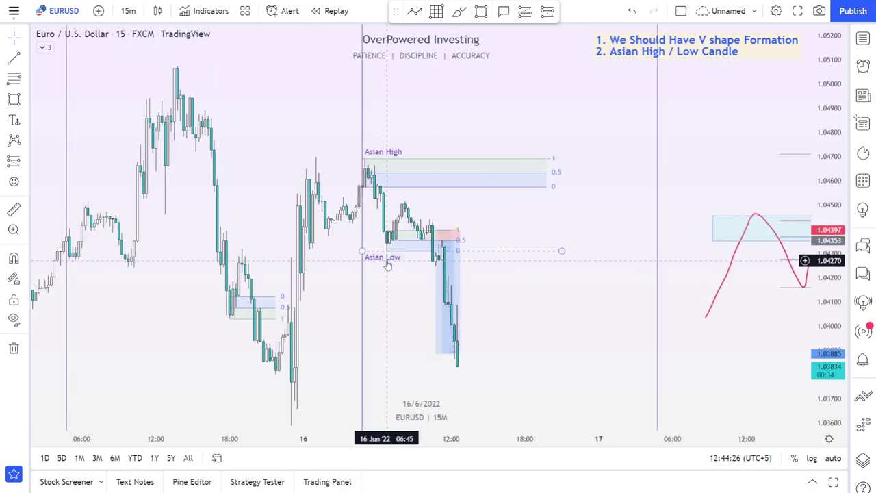
left_click(481, 11)
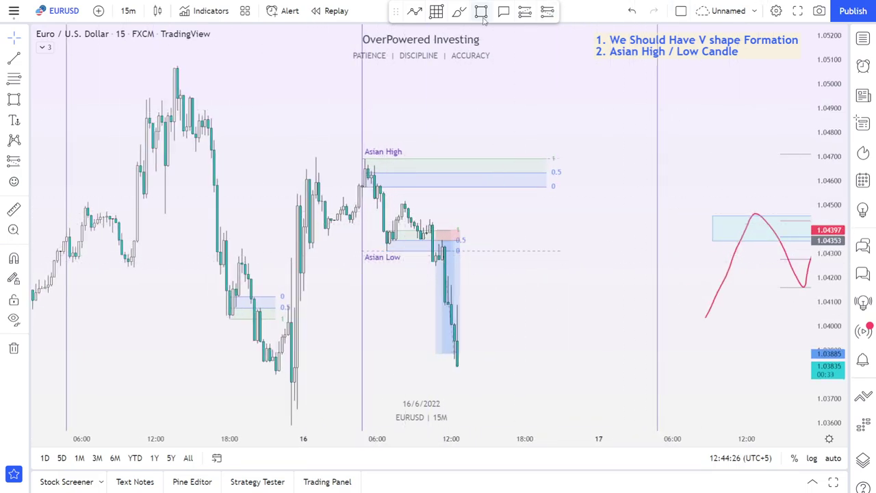
left_click(356, 231)
key("Escape")
Step: Brush a horizontal line through the Asian Low candles and circle the lows touching it, and undo the strokes
left_click(459, 13)
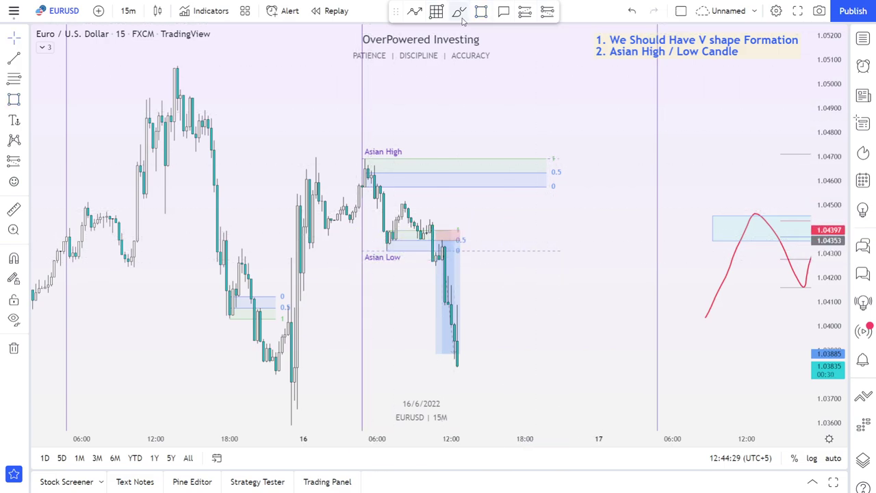
left_click_drag(41, 243, 549, 242)
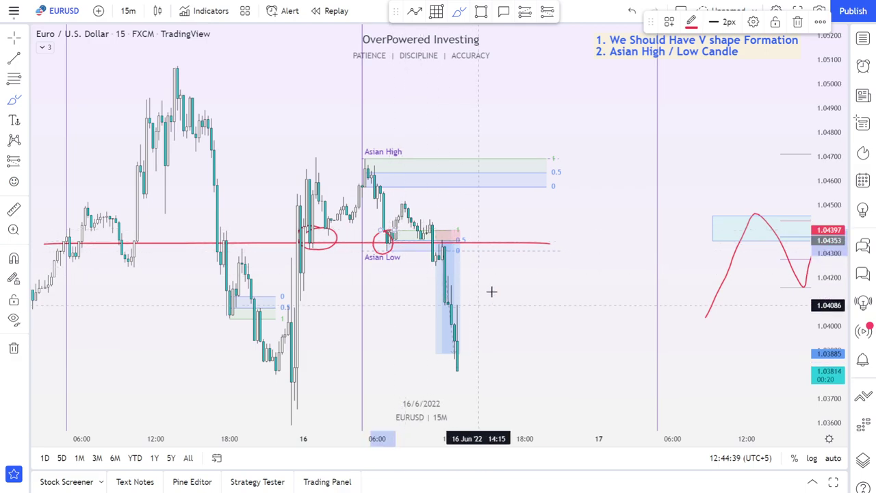
key("ctrl+z")
key("ctrl+z")
Step: Brush two horizontal lines at about 1.0425 and 1.0437 over 15 June, circle the candle groups between them, and undo the strokes
mouse_move(272, 205)
left_mouse_down()
mouse_move(400, 200)
mouse_move(507, 166)
left_mouse_up()
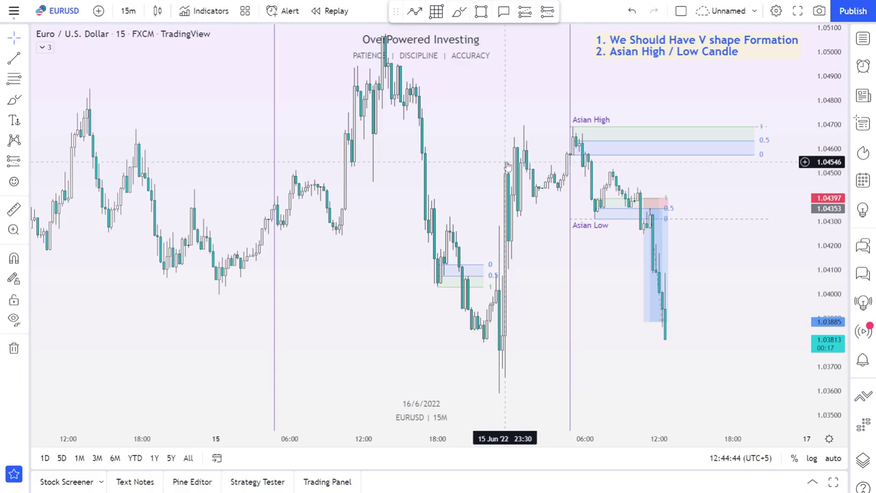
left_click(460, 13)
left_click_drag(263, 233, 503, 234)
left_click_drag(251, 205, 493, 206)
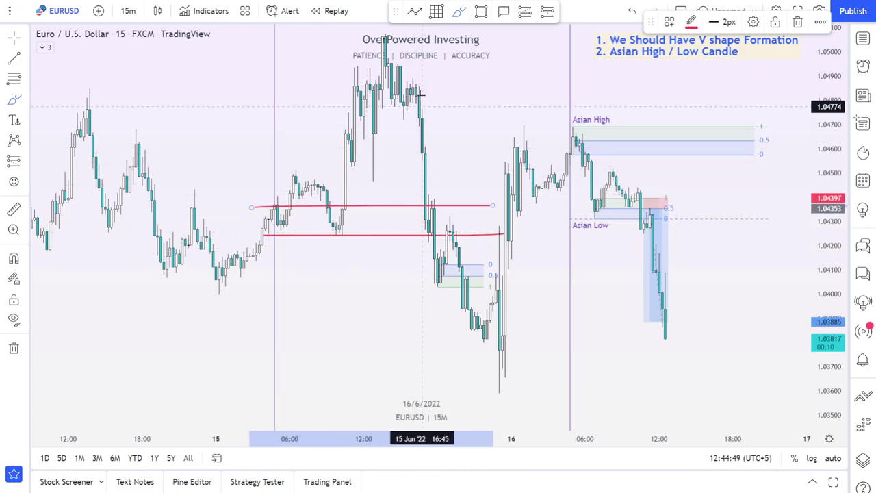
mouse_move(286, 205)
left_mouse_down()
mouse_move(290, 239)
mouse_move(284, 204)
left_mouse_up()
left_click_drag(334, 230, 314, 227)
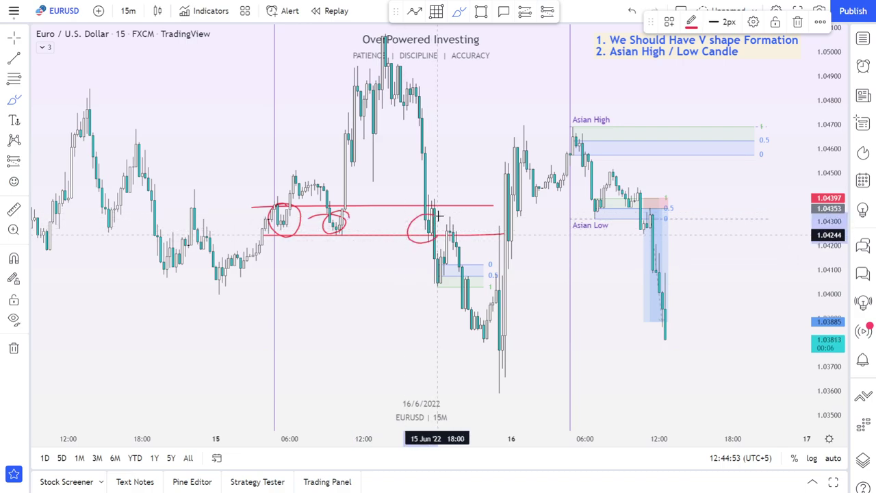
key("ctrl+z")
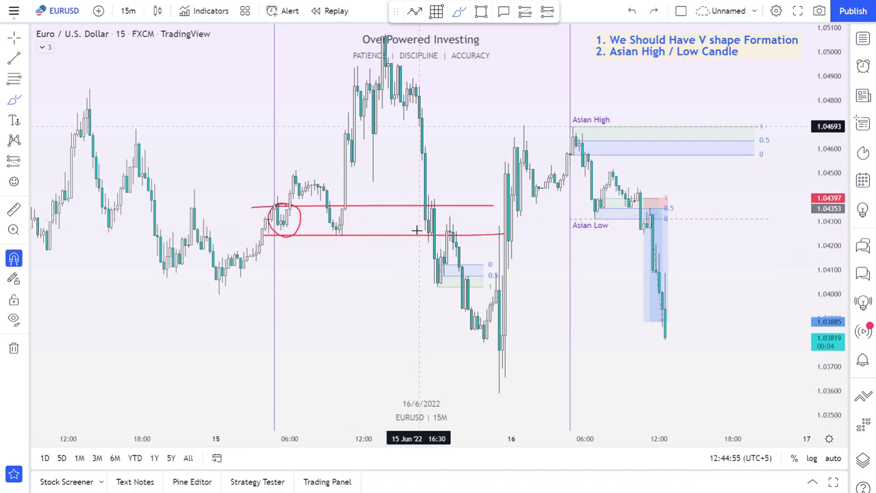
key("ctrl+z")
key("ctrl+z")
Step: Trace the 15 June rebound, two horizontal level lines and the following drop with the brush, and undo all four strokes
left_click_drag(436, 288, 449, 222)
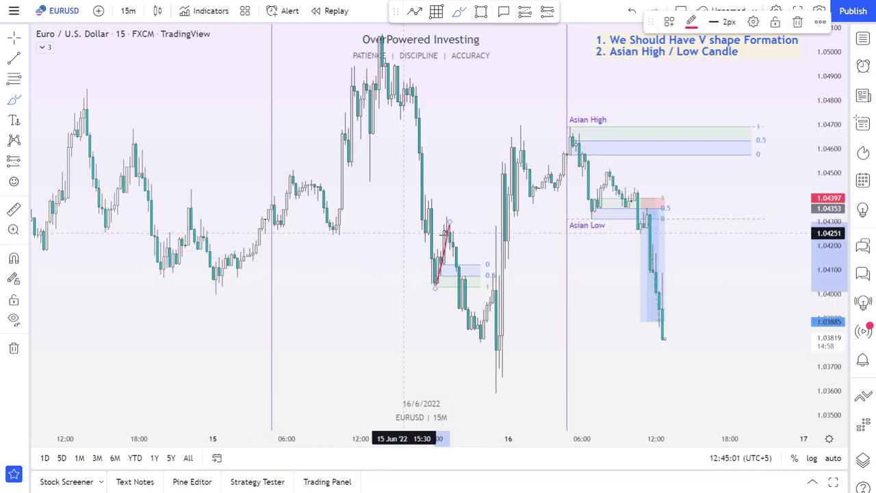
left_click_drag(284, 233, 470, 226)
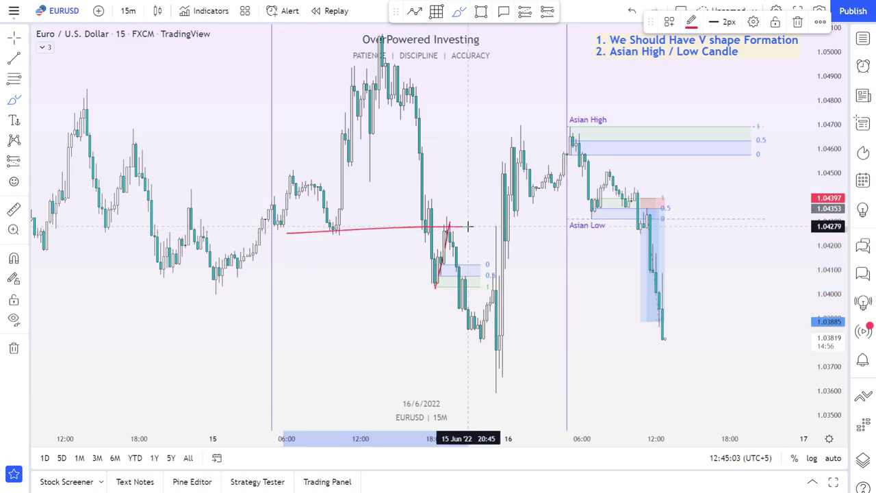
left_click_drag(281, 206, 501, 204)
left_click_drag(444, 217, 509, 361)
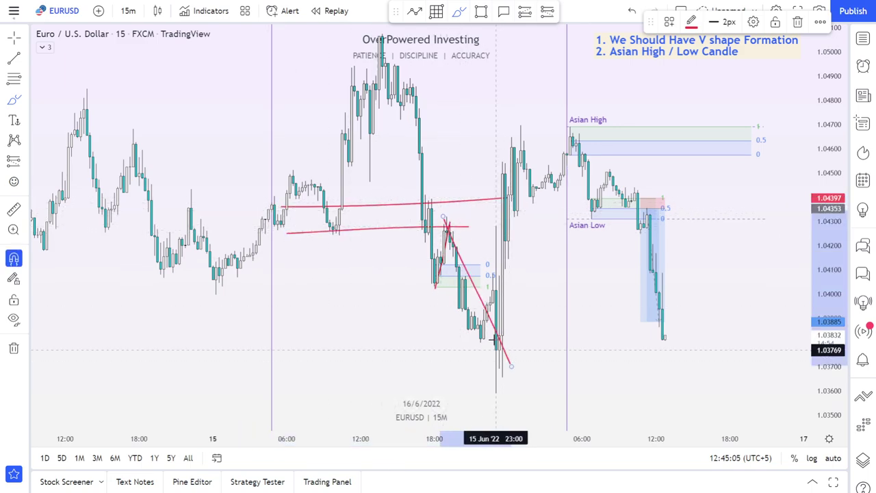
key("ctrl+z")
key("ctrl+z")
key("ctrl+z")
key("ctrl+z")
key("Escape")
Step: Delete the 0, 0.5 and 1 level zone at the 15 June evening low
left_click_drag(523, 268, 451, 269)
left_click(410, 265)
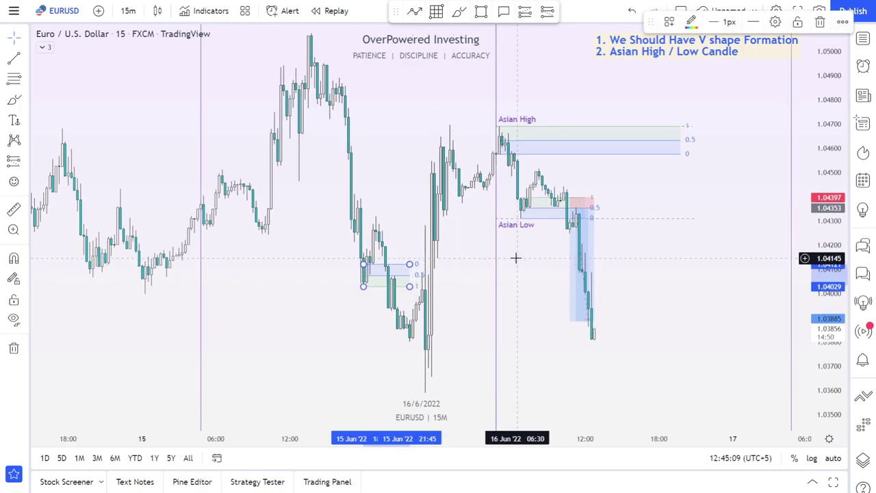
key("Delete")
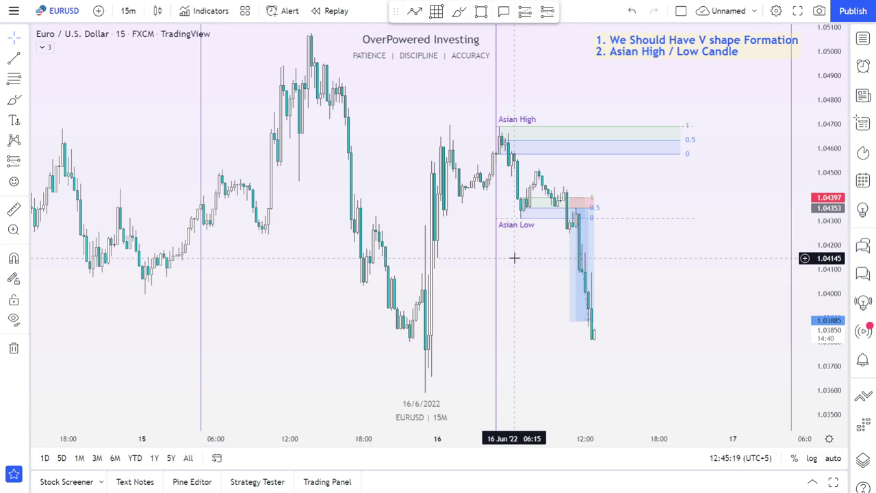
left_click_drag(552, 293, 615, 290)
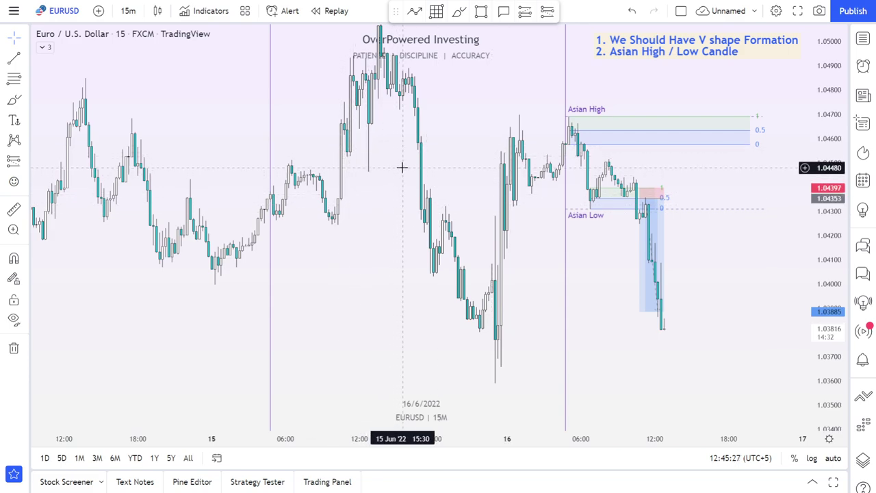
Step: Move the V shape and Asian High / Low Candle note slightly higher on the chart
mouse_move(609, 294)
left_mouse_down()
mouse_move(495, 307)
mouse_move(296, 301)
left_mouse_up()
left_click_drag(646, 304, 527, 331)
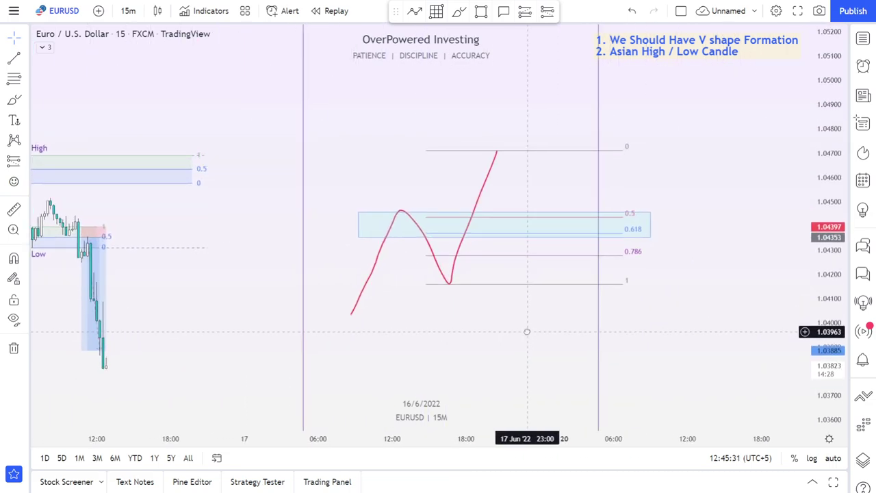
mouse_move(723, 57)
left_mouse_down()
mouse_move(743, 52)
mouse_move(720, 45)
mouse_move(728, 49)
left_mouse_up()
left_click(735, 115)
Step: Draw a tall rectangle from about 1.0430 to 1.0458 on 20 June and paste copies to form three rising candle boxes
scroll(498, 271, "down", 3)
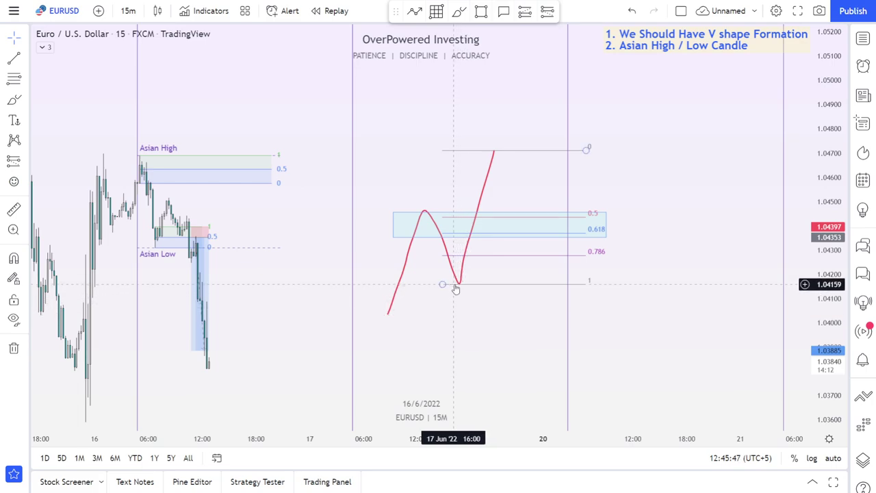
left_click_drag(288, 234, 363, 244)
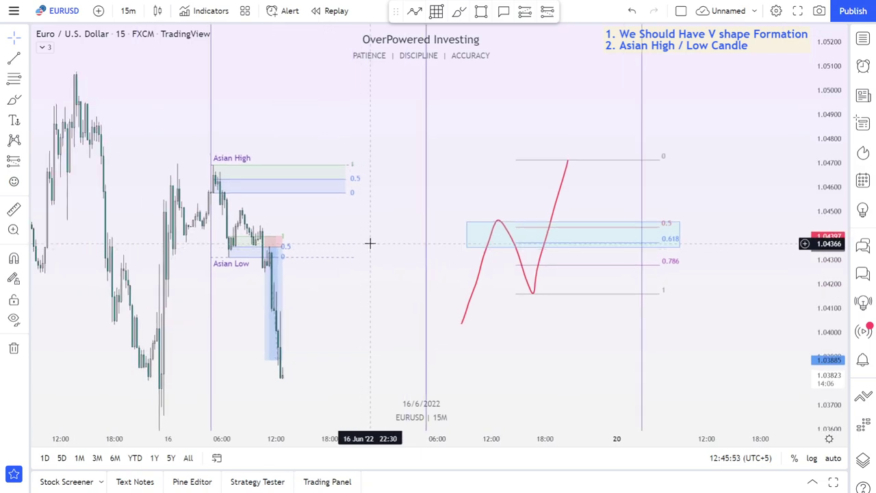
left_click_drag(533, 213, 509, 190)
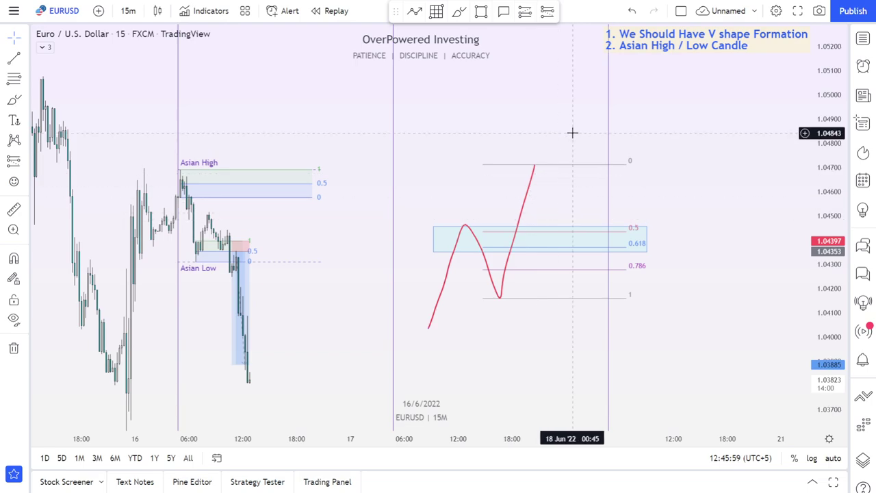
mouse_move(432, 147)
left_mouse_down()
mouse_move(338, 176)
mouse_move(226, 163)
left_mouse_up()
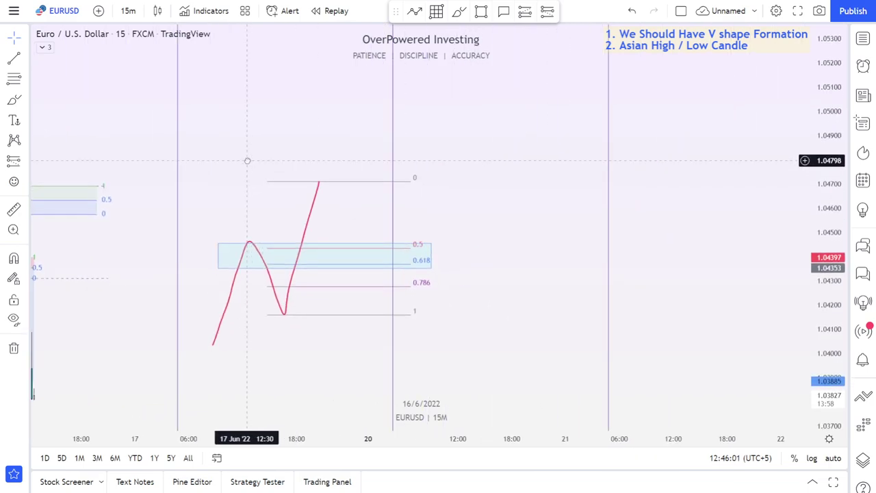
mouse_move(466, 280)
left_mouse_down()
mouse_move(479, 201)
mouse_move(485, 213)
left_mouse_up()
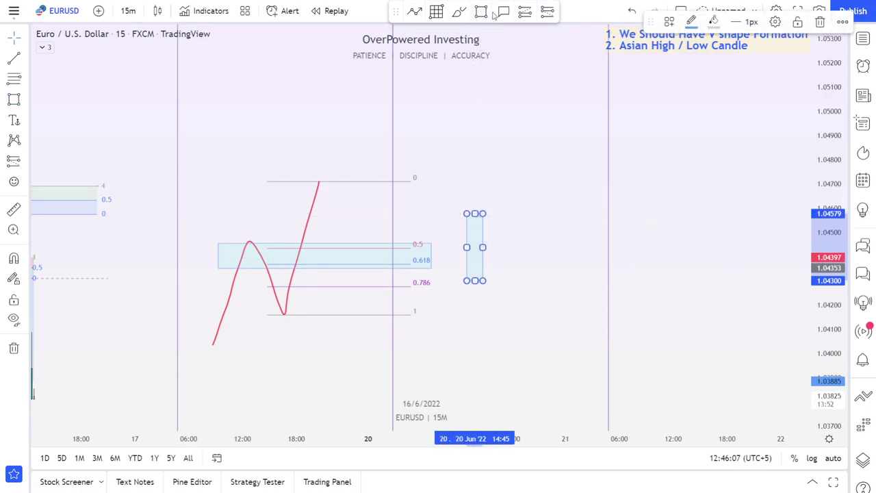
key("ctrl+v")
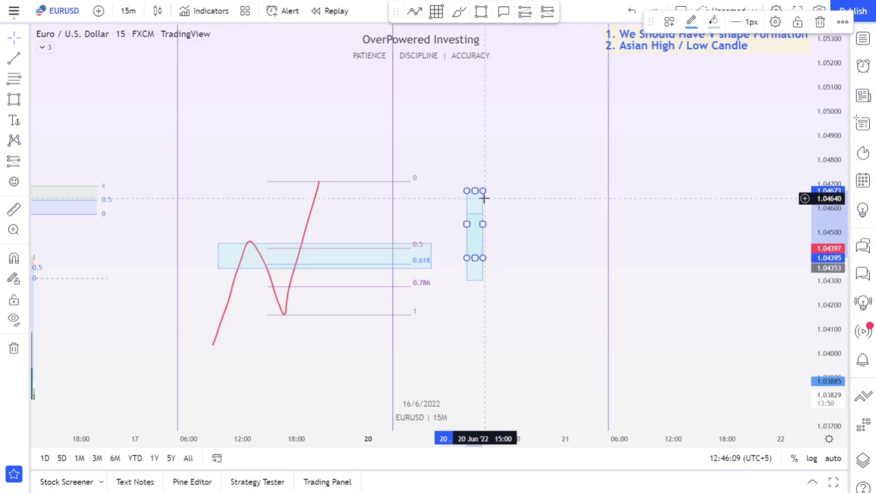
left_click_drag(484, 204, 522, 101)
left_click_drag(557, 148, 456, 222)
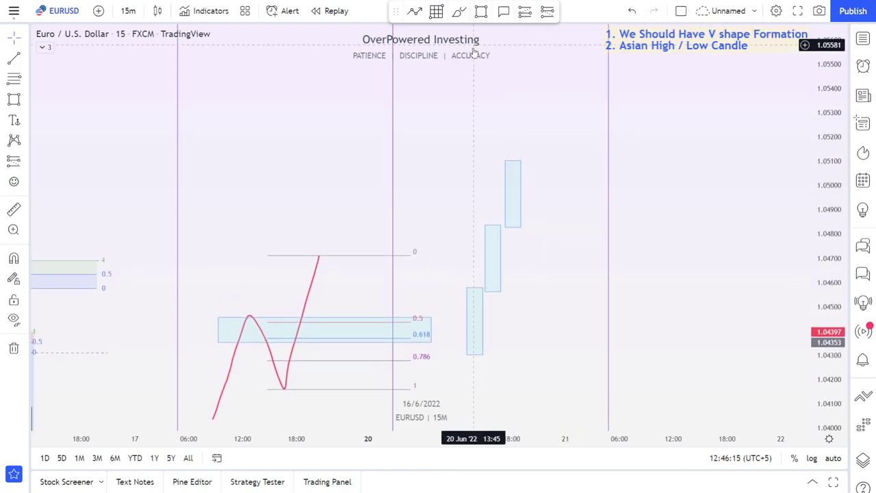
left_click_drag(557, 200, 521, 137)
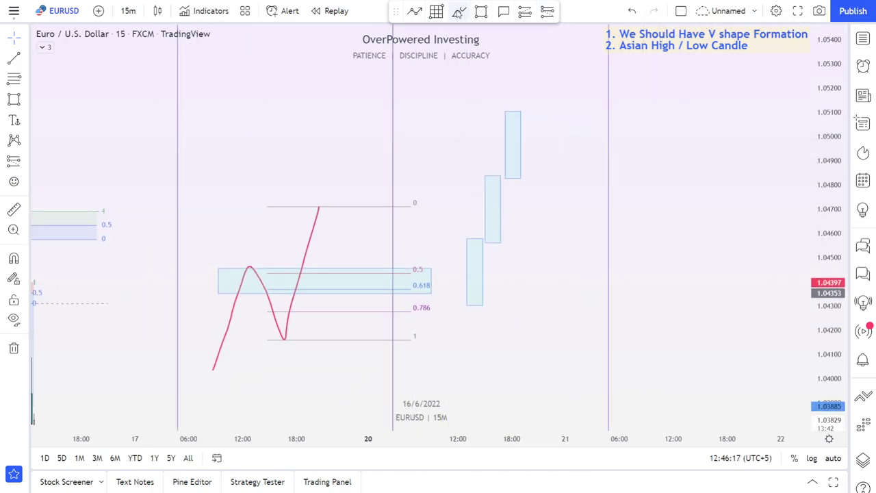
Step: Copy the highest candle box, place the copy just after it, and shorten it to about 1.0510 down to 1.0492
left_click(521, 135)
key("ctrl+c")
key("ctrl+v")
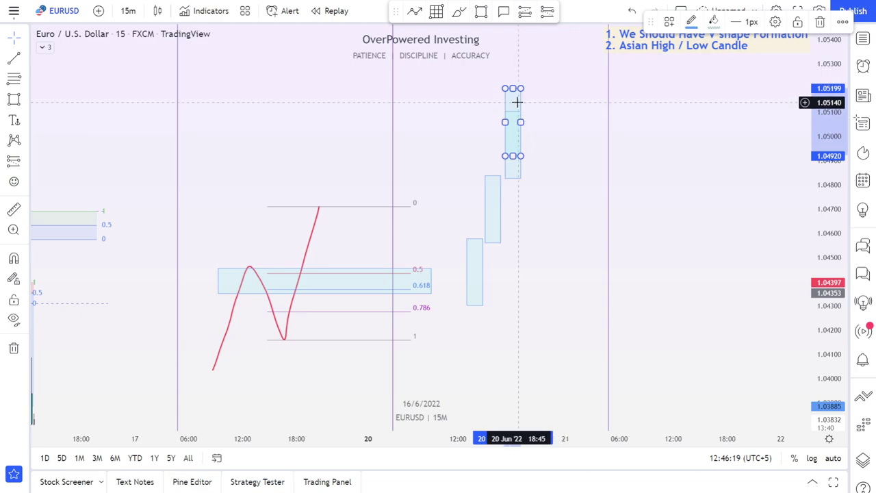
left_click(522, 106)
left_click_drag(524, 100, 545, 148)
left_click_drag(548, 182, 542, 157)
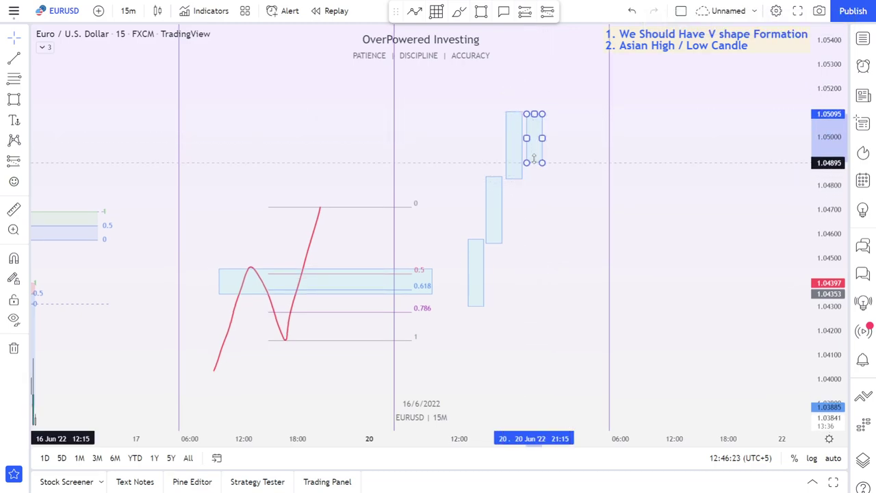
Step: Fill the shortened box with red and copy it twice to form three descending bearish candle boxes
left_click(709, 23)
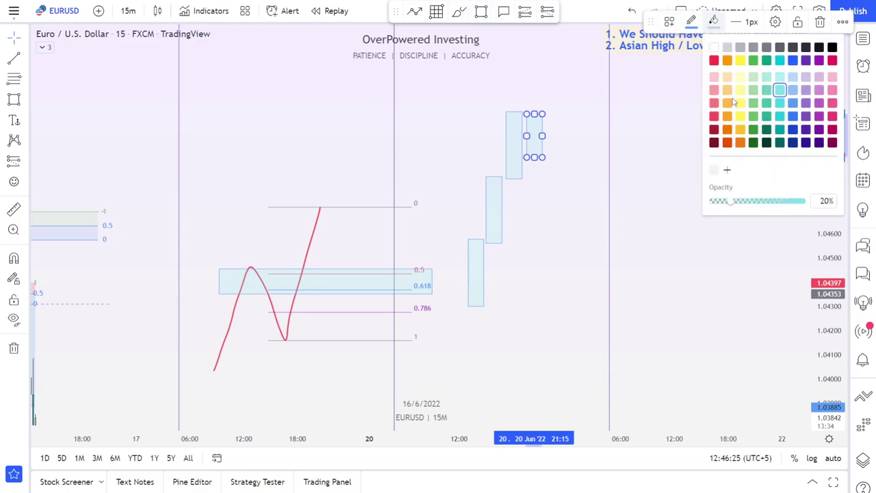
left_click(714, 61)
left_click(547, 138)
left_click(543, 135)
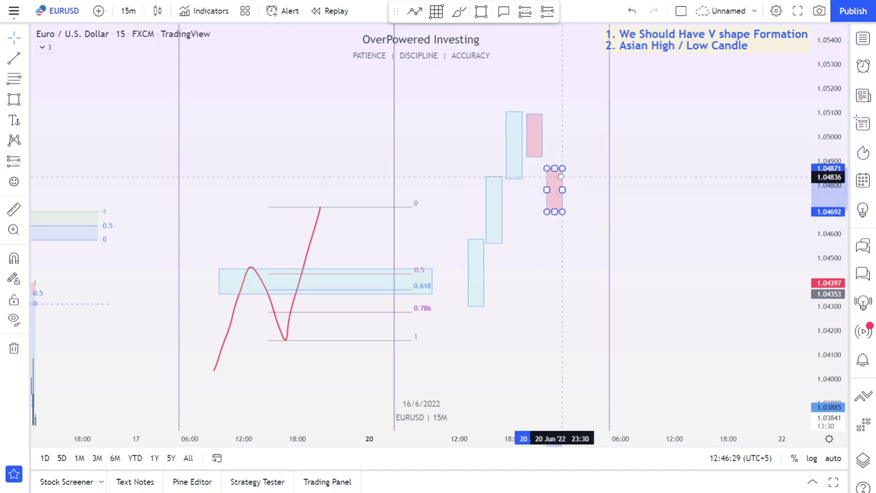
left_click_drag(541, 106, 575, 220)
Step: Copy the tall light blue box to build three rising candle boxes after the red ones, up to about 1.0541
left_click(514, 134)
key("ctrl+c")
key("ctrl+v")
mouse_move(524, 104)
left_mouse_down()
mouse_move(582, 117)
mouse_move(611, 190)
mouse_move(610, 173)
mouse_move(683, 127)
mouse_move(622, 276)
mouse_move(596, 276)
mouse_move(608, 205)
mouse_move(637, 145)
mouse_move(631, 137)
left_mouse_up()
left_click(736, 193)
Step: Draw a 0, 0.5 and 1 level zone over the third blue box, from 1.0482 to about 1.0510, extended past the last box
left_click(481, 10)
left_click(436, 11)
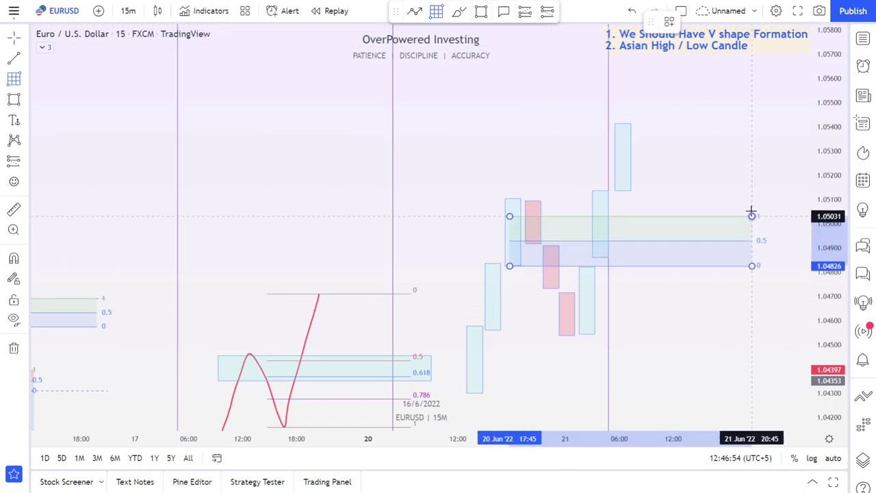
left_click(736, 198)
left_click(654, 162)
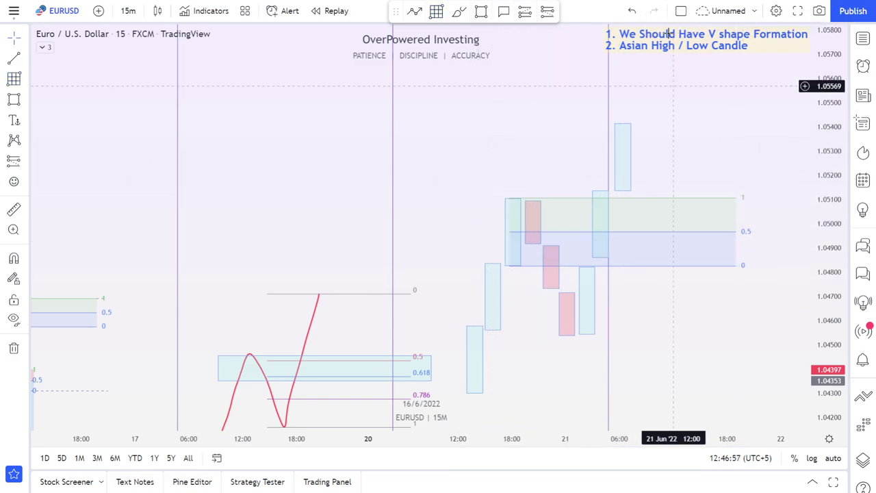
Step: Draw a 0, 0.5 and 1 level zone over the lowest red box, from 1.0471 down to about 1.0454
left_click(436, 12)
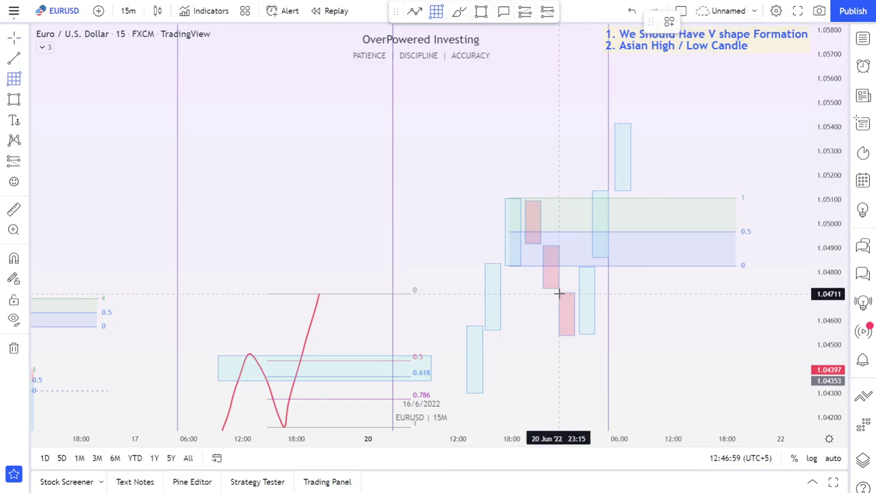
left_click(559, 294)
left_click(727, 335)
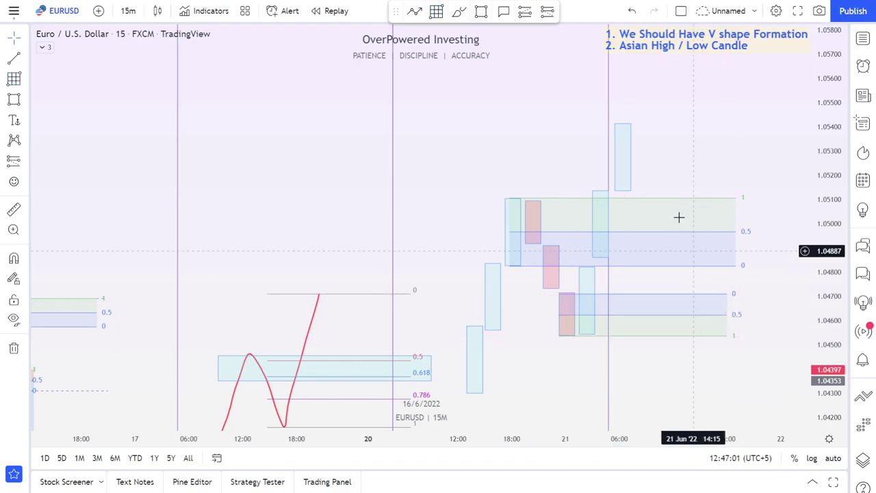
Step: Circle the boxes at both zones' origins with the brush, mark the last rising boxes with a downward stroke, and undo the strokes
left_click(459, 12)
mouse_move(633, 295)
left_mouse_down()
mouse_move(613, 322)
mouse_move(605, 301)
left_mouse_up()
left_click_drag(552, 177, 472, 217)
left_click_drag(484, 277, 469, 265)
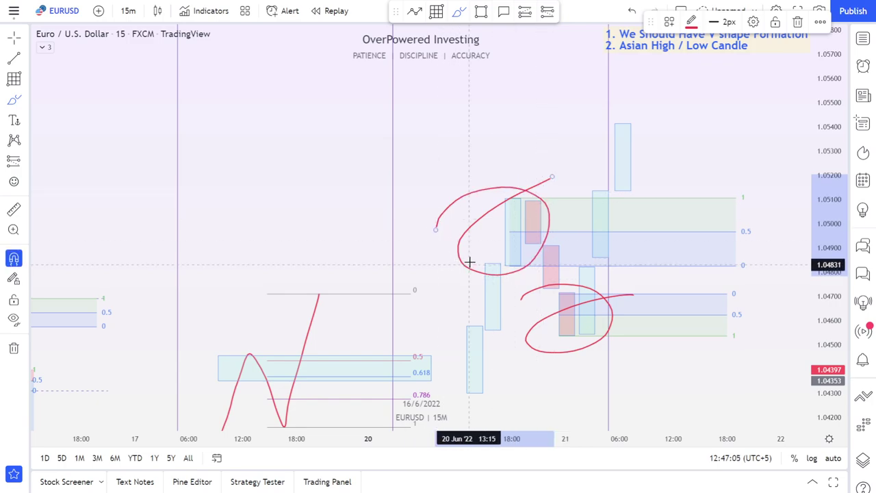
key("ctrl+z")
key("ctrl+z")
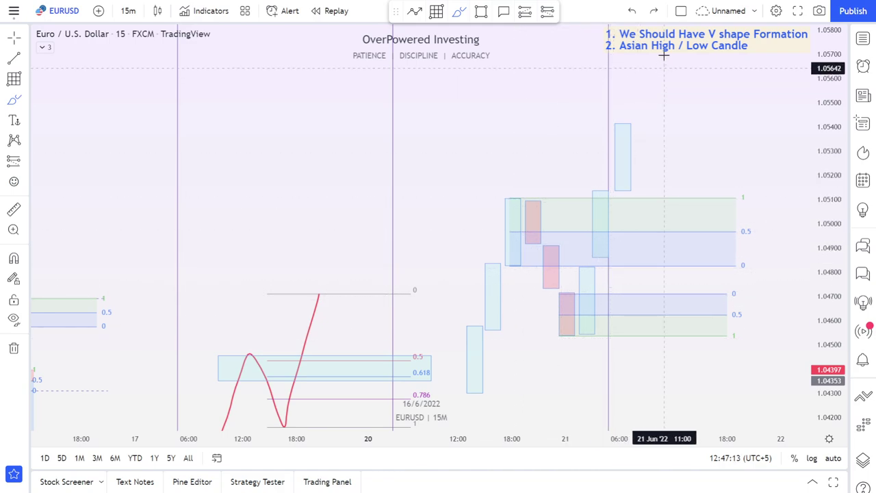
left_click_drag(593, 69, 604, 136)
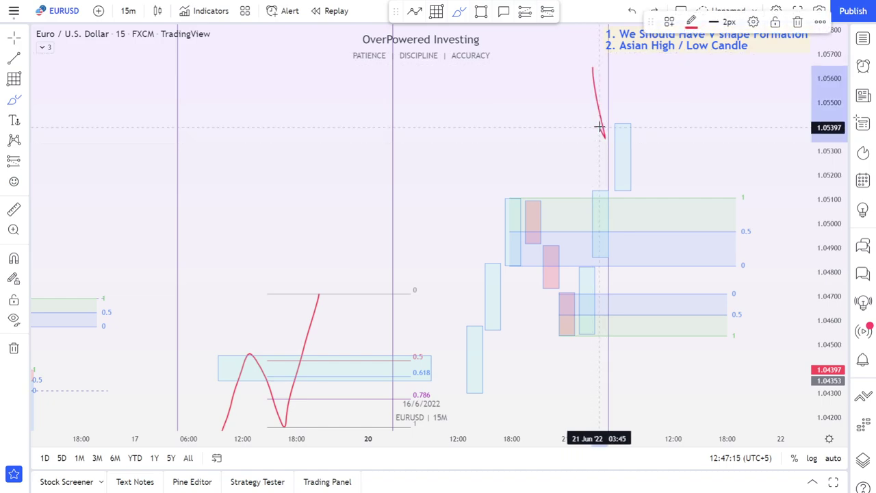
key("ctrl+z")
Step: Move the two-rule note directly above the sketched candle boxes, at about 1.0560
mouse_move(633, 39)
left_mouse_down()
mouse_move(522, 99)
mouse_move(495, 85)
left_mouse_up()
left_click(694, 97)
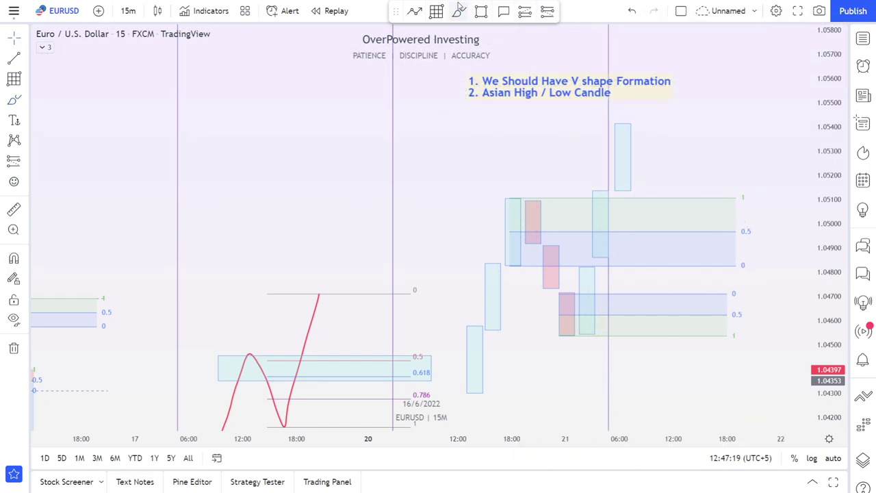
Step: Brush circles around the note, its Asian High / Low rule and the upper zone's first boxes, and undo the strokes
mouse_move(661, 64)
left_mouse_down()
mouse_move(434, 86)
mouse_move(704, 94)
mouse_move(586, 53)
left_mouse_up()
mouse_move(556, 190)
left_mouse_down()
mouse_move(582, 227)
mouse_move(536, 242)
mouse_move(523, 225)
left_mouse_up()
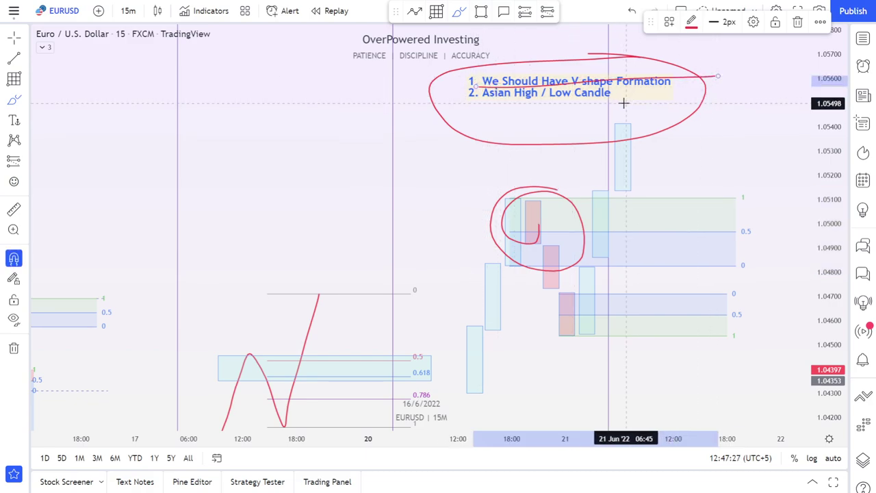
key("ctrl+z")
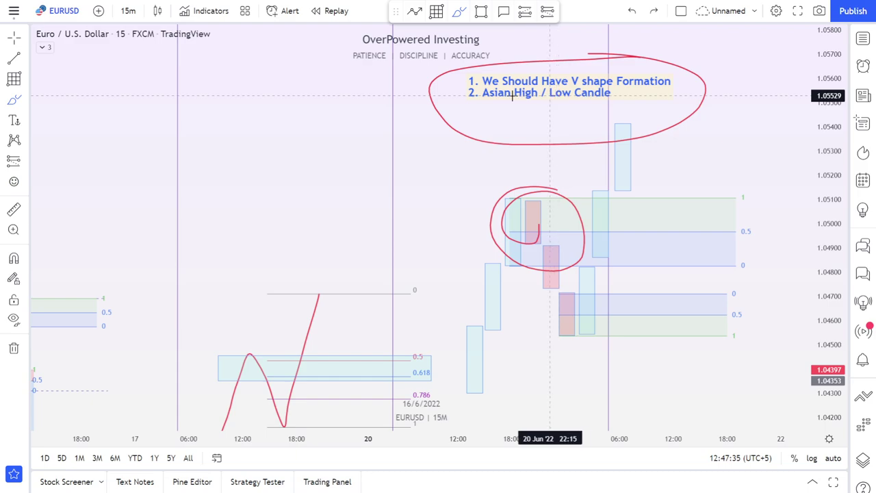
mouse_move(581, 89)
left_mouse_down()
mouse_move(486, 103)
mouse_move(510, 115)
left_mouse_up()
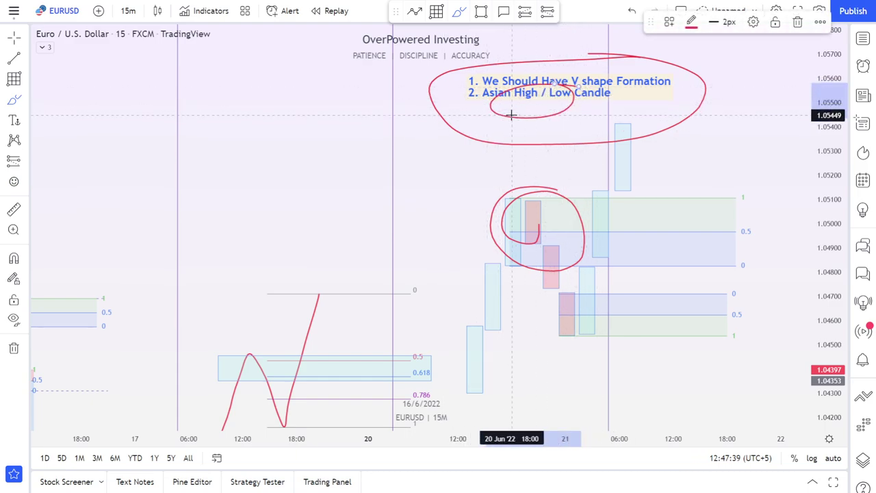
key("ctrl+z")
key("ctrl+z")
key("ctrl+z")
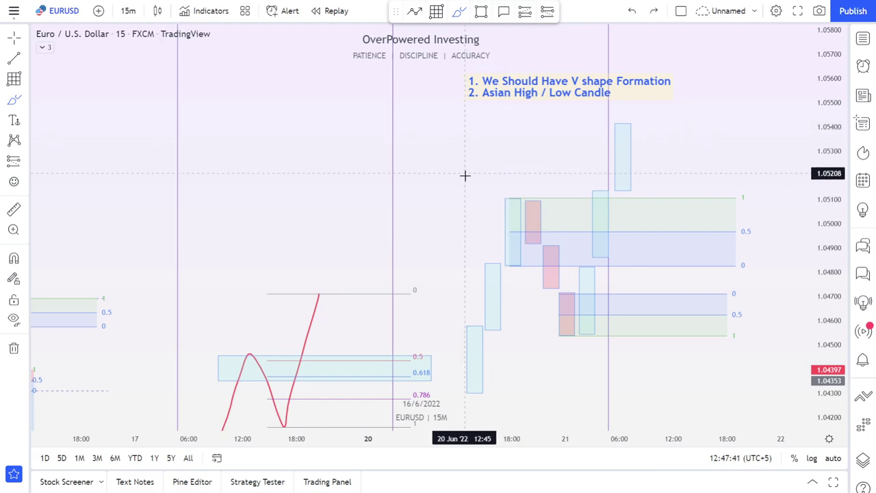
Step: Start bar replay of the EURUSD 15-minute chart from 14 June 2022 at 11:30
scroll(465, 173, "left", 10)
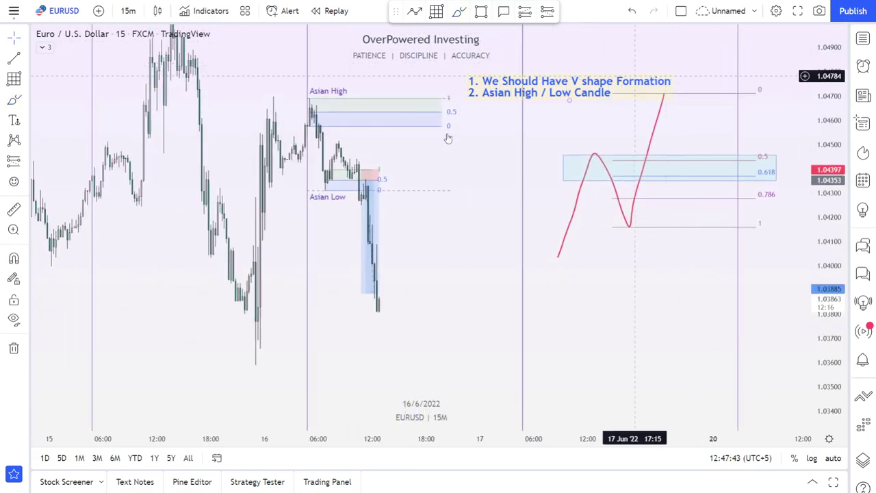
left_click_drag(274, 250, 357, 234)
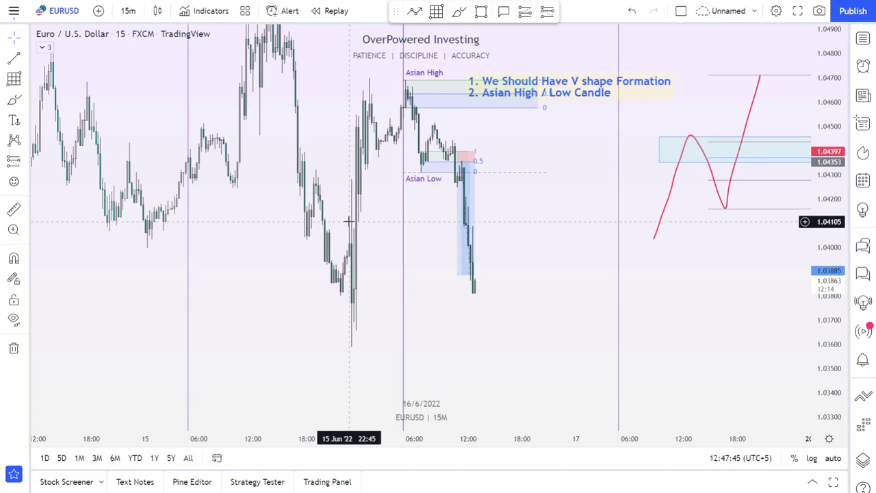
scroll(349, 221, "left", 10)
scroll(465, 297, "left", 15)
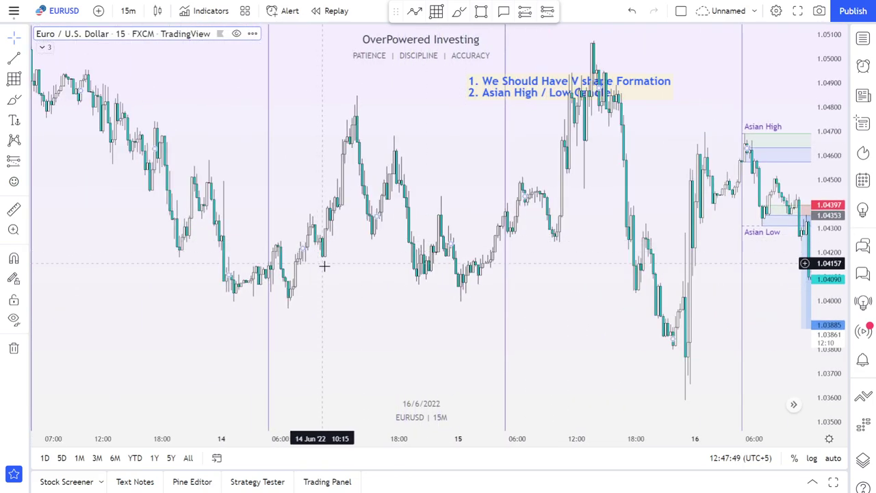
left_click_drag(360, 254, 413, 258)
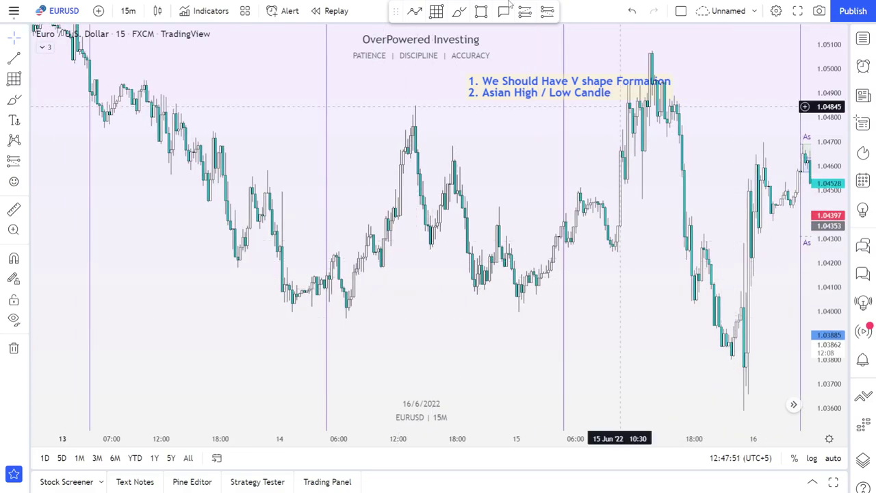
left_click(331, 11)
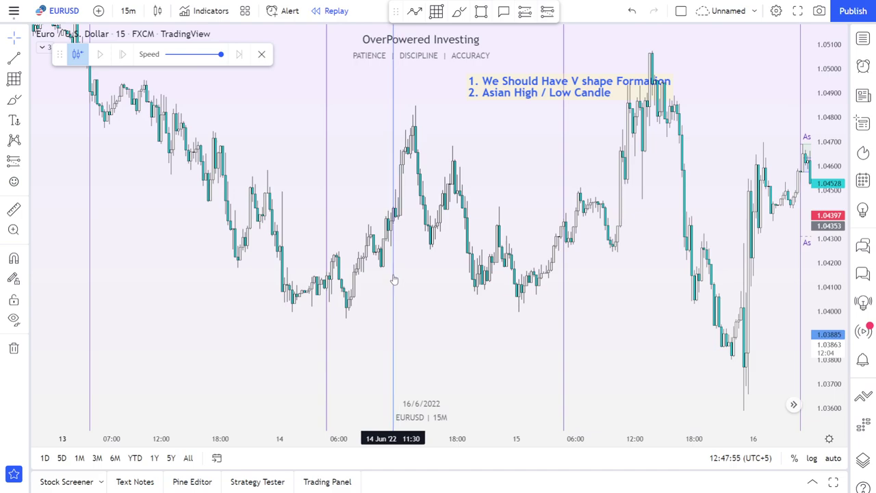
left_click(394, 279)
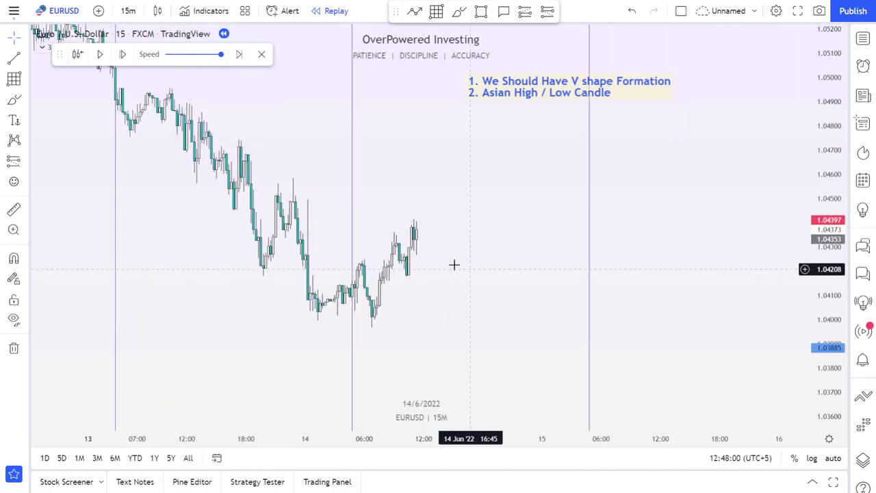
Step: Enlarge the replayed 14 June candles and switch the chart to the 5-minute timeframe
scroll(452, 263, "up", 3)
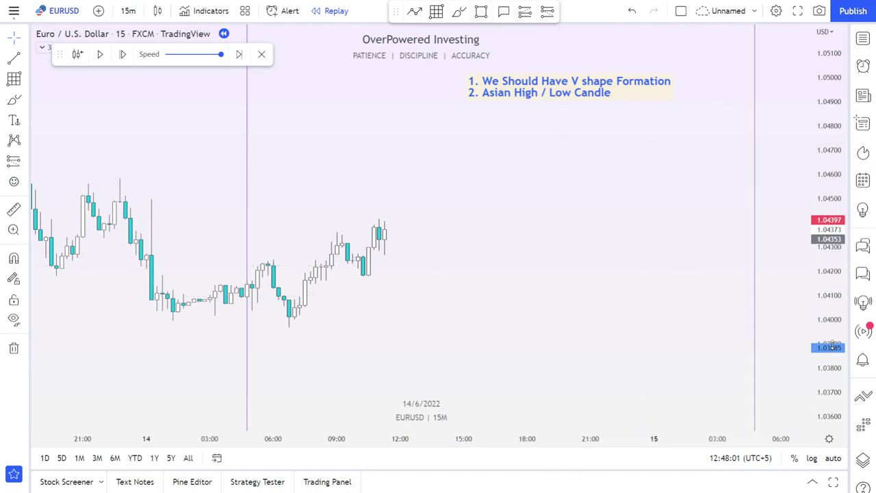
left_click_drag(832, 345, 832, 110)
scroll(342, 272, "up", 5)
left_click_drag(504, 242, 493, 203)
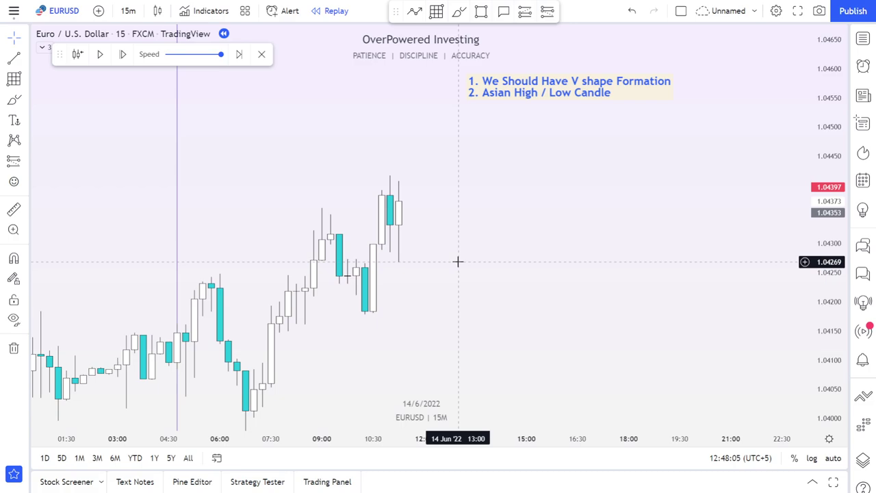
scroll(427, 258, "down", 1)
key("5")
key("Return")
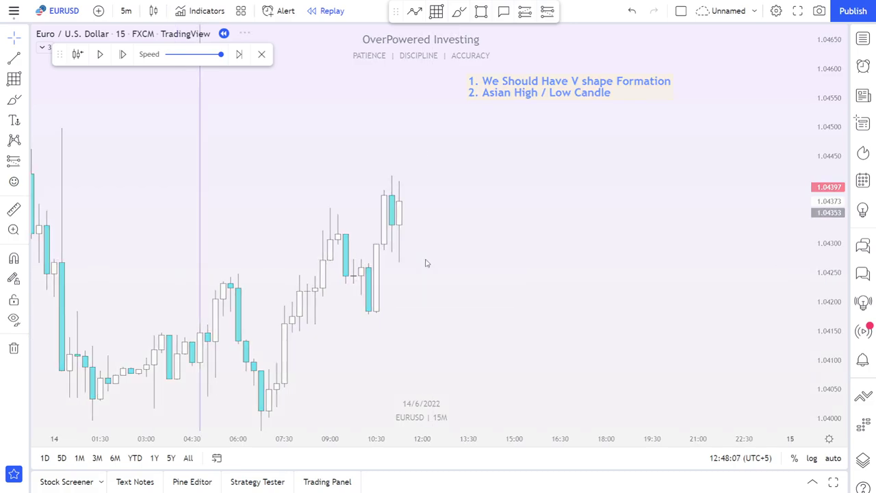
Step: Add a level zone on the 10:05 candle from about 1.04236 up to 1.04273, extending it to about 12:45
left_click(436, 11)
left_click(295, 280)
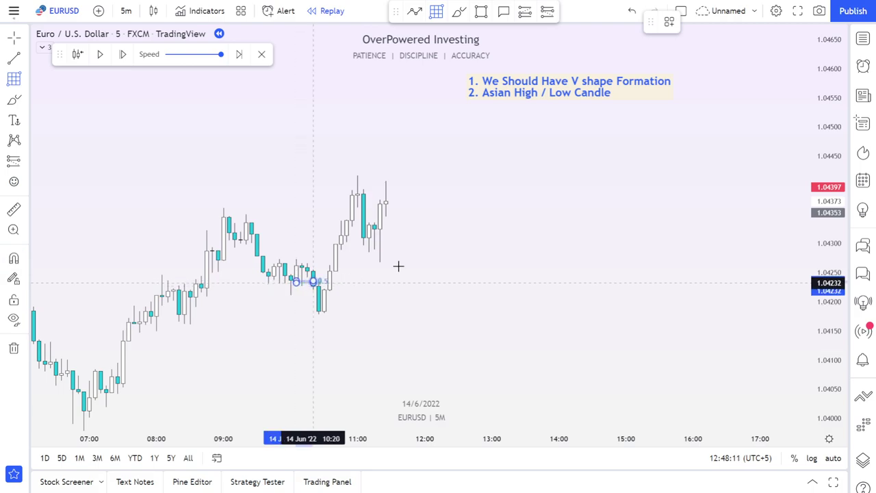
left_click(473, 252)
left_click_drag(297, 254, 297, 260)
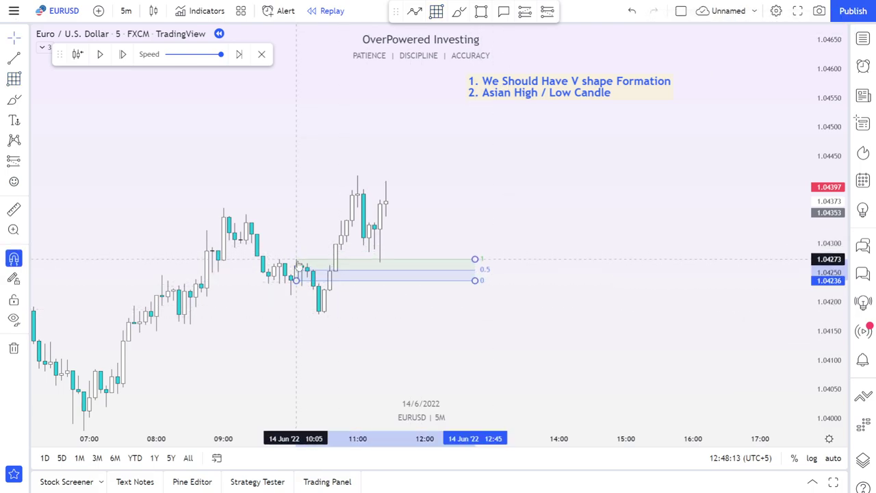
Step: Brush a V shape over the candles from the zone's start through the 10:30 low to the 11:00 high, and undo each stroke
left_click(460, 11)
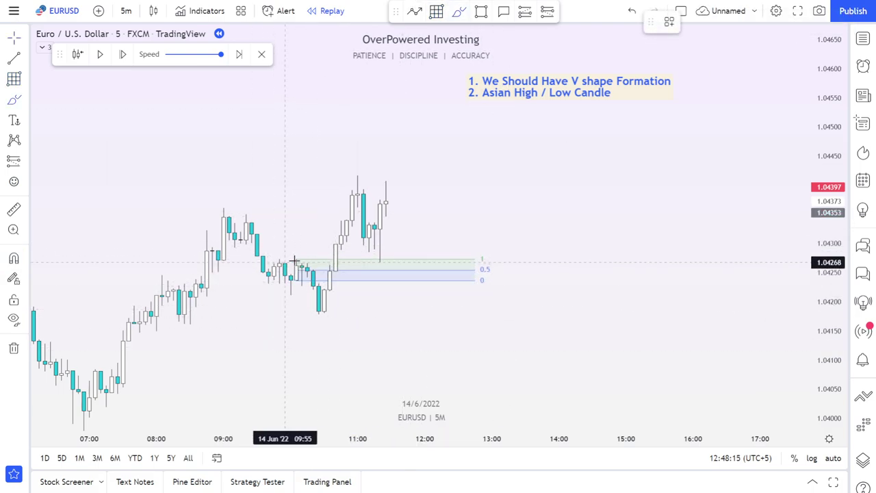
mouse_move(297, 258)
left_mouse_down()
mouse_move(318, 319)
mouse_move(356, 195)
left_mouse_up()
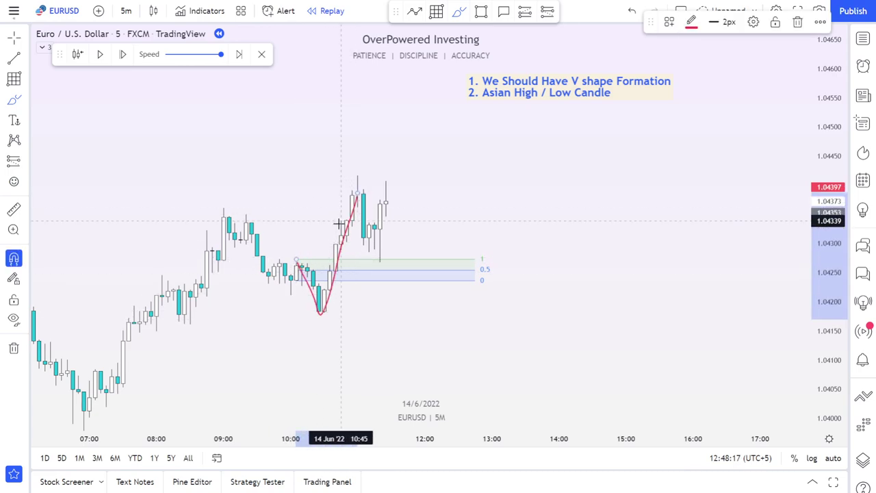
key("ctrl+z")
mouse_move(297, 259)
left_mouse_down()
mouse_move(326, 315)
mouse_move(360, 191)
left_mouse_up()
key("ctrl+z")
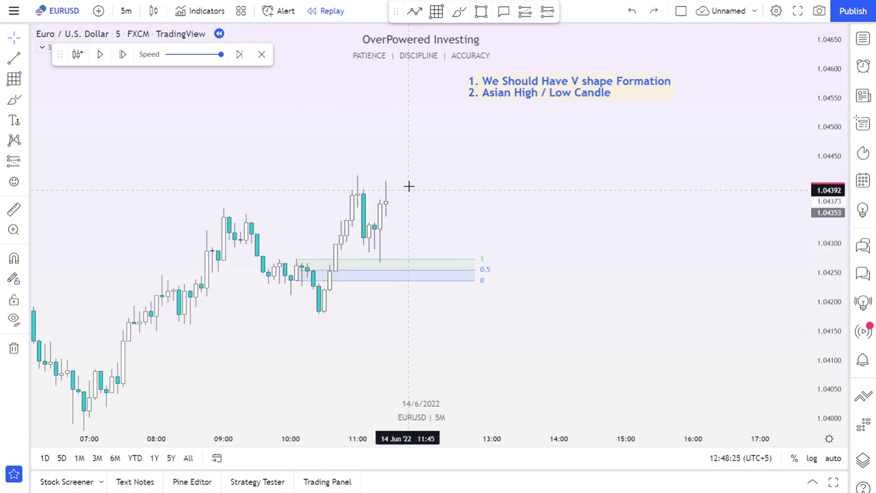
Step: Place a long position at the 11:15 candle with its entry on the zone's upper edge at 1.04274
left_click(524, 12)
left_click(374, 258)
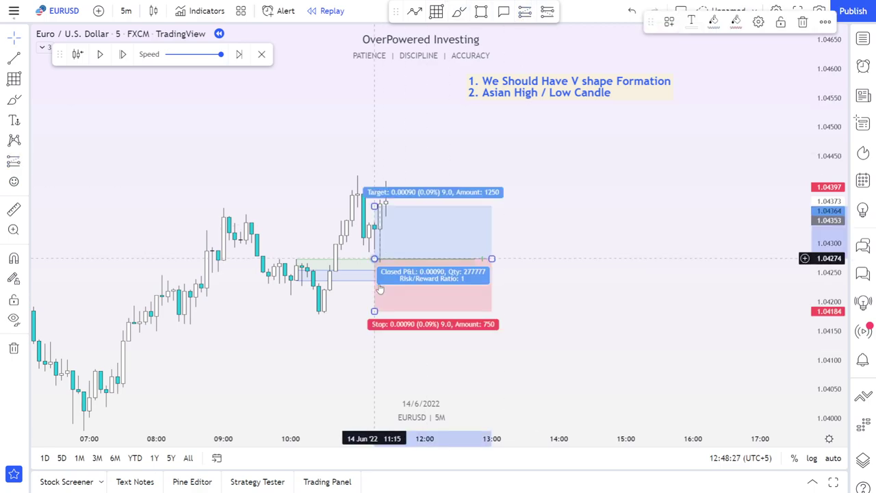
Step: Brush the pullback from the 11:00 high and loops around the 10:30 low and the zone, and undo the strokes
left_click(457, 12)
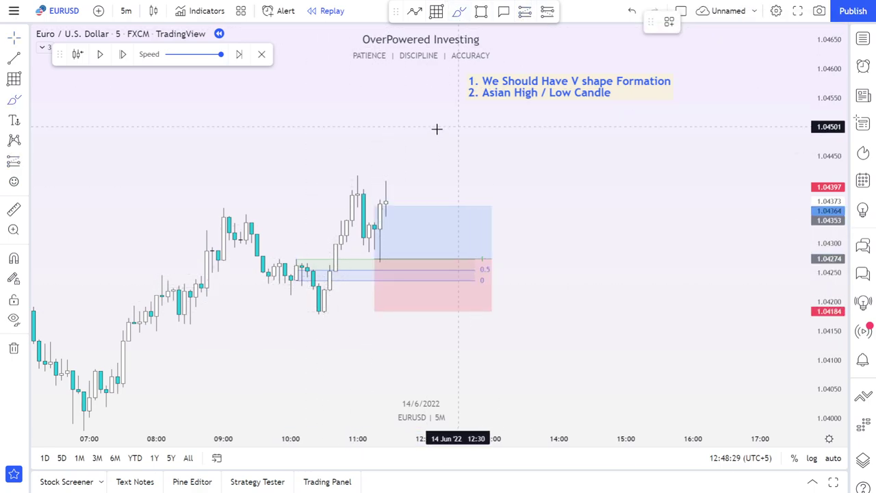
left_click_drag(374, 245, 380, 266)
mouse_move(380, 298)
left_mouse_down()
mouse_move(316, 288)
mouse_move(251, 305)
mouse_move(322, 309)
left_mouse_up()
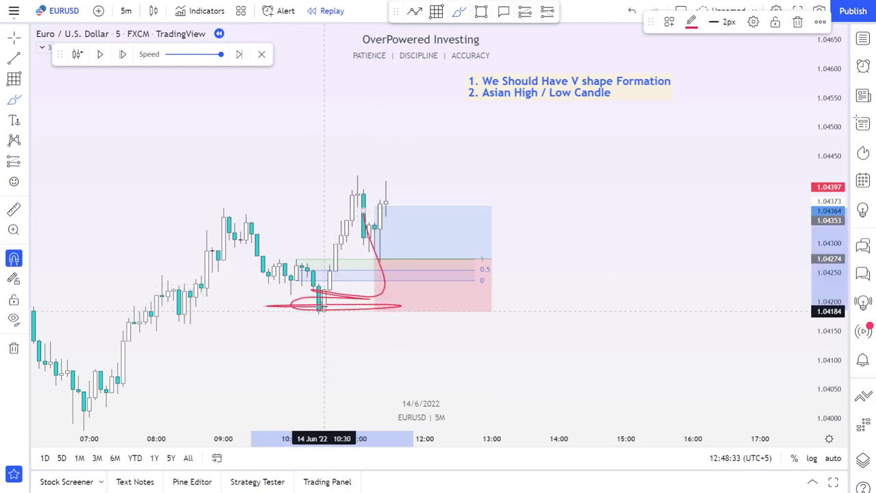
key("ctrl+z")
mouse_move(353, 198)
left_mouse_down()
mouse_move(396, 272)
mouse_move(268, 265)
mouse_move(375, 274)
left_mouse_up()
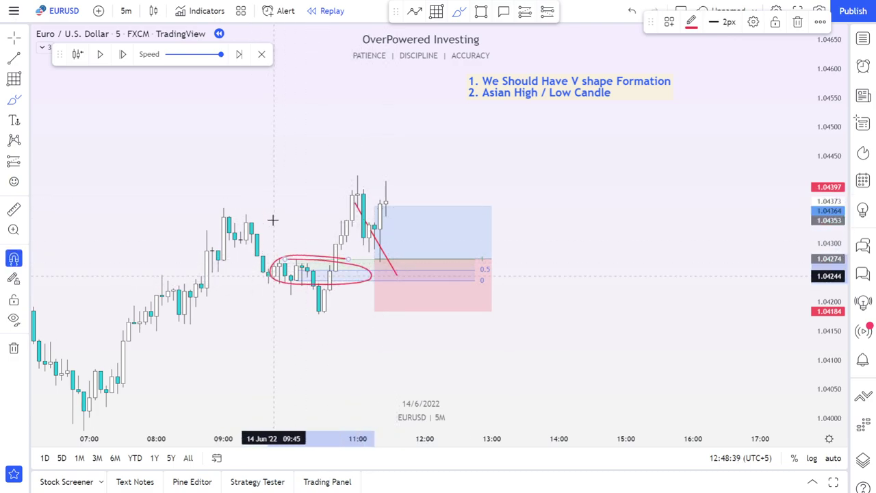
key("ctrl+z")
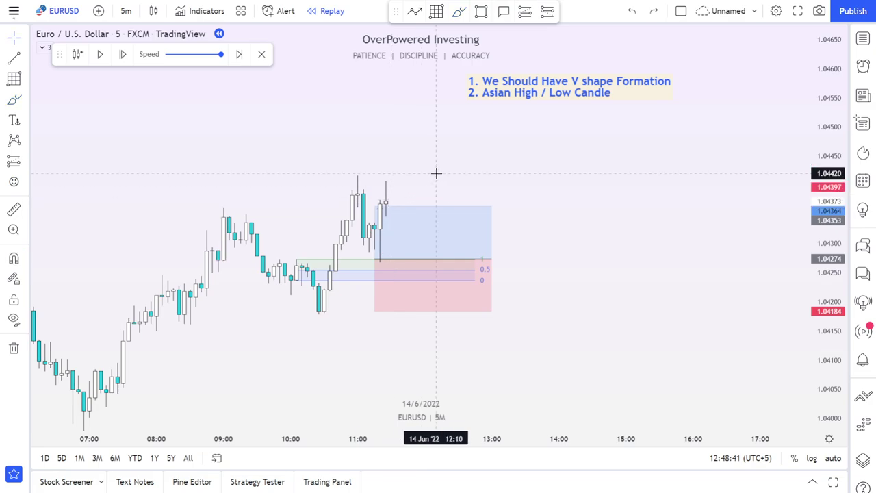
Step: Set the long position's stop to 1.04237 and target to 1.04660, and extend it to 15:55
left_click_drag(374, 312, 374, 280)
left_click_drag(599, 277, 568, 340)
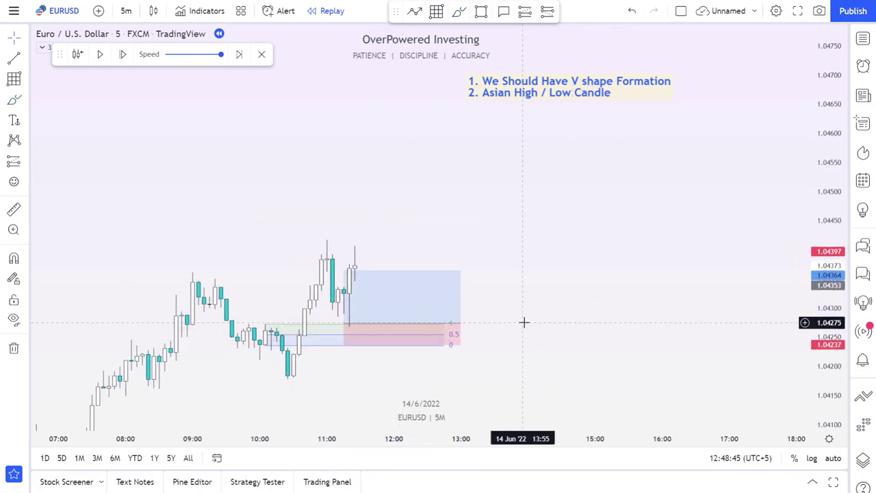
scroll(524, 323, "down", 5)
left_click(416, 270)
left_click_drag(415, 270, 416, 98)
left_click_drag(486, 322, 601, 323)
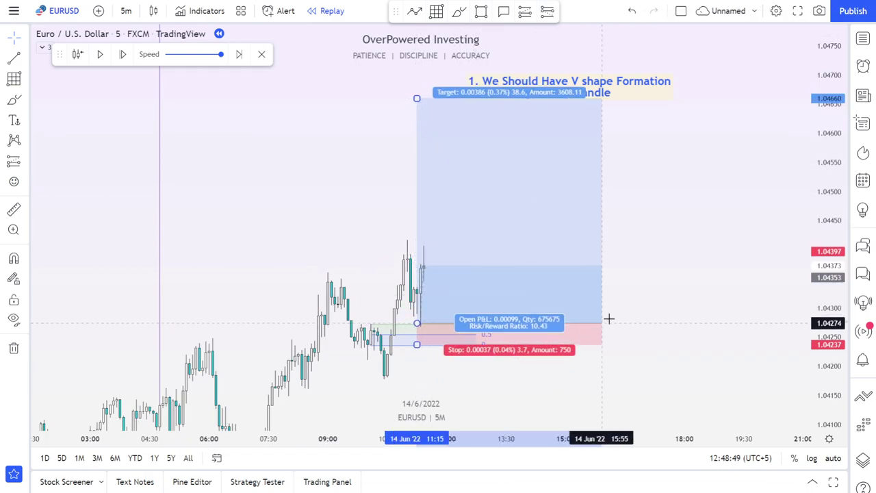
Step: Play the replay forward until price passes the long position's target, and exit replay back to the current 16 June chart
left_click(100, 55)
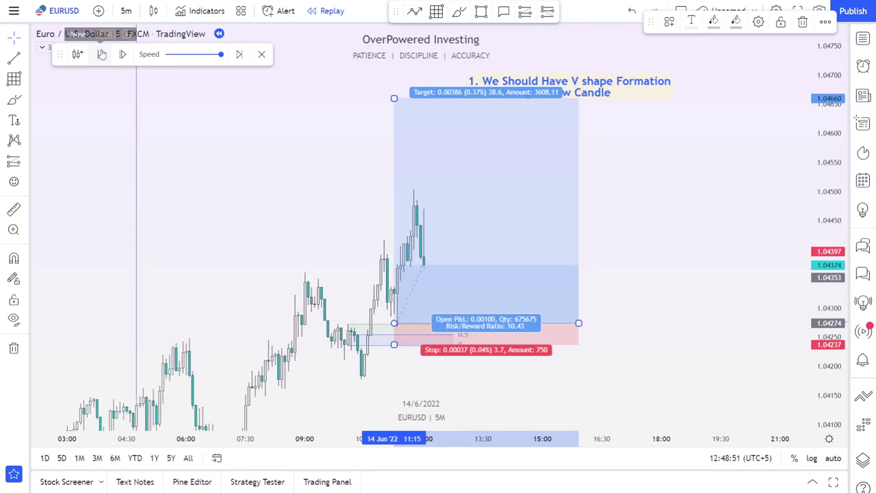
left_click(101, 54)
left_click_drag(580, 209, 235, 209)
left_click_drag(353, 236, 279, 255)
left_click_drag(340, 256, 187, 277)
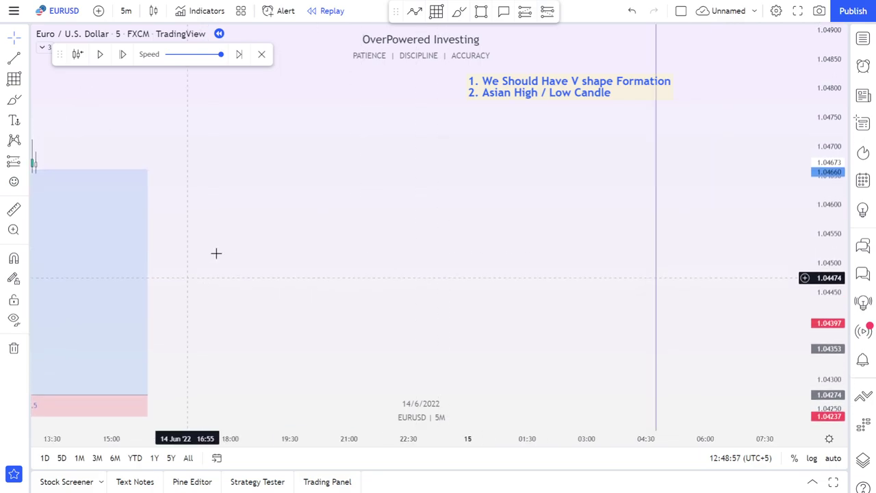
left_click(262, 54)
left_click(533, 278)
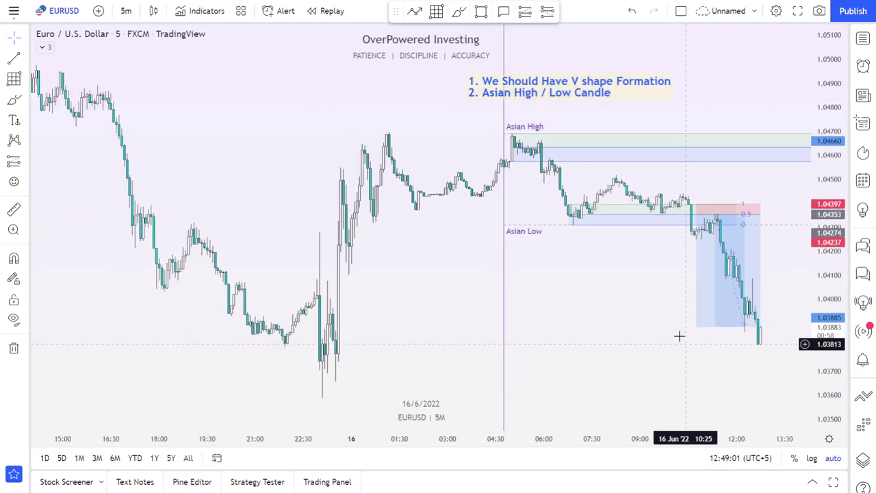
Step: Move the two-rule note up to the chart's upper corner, clear of the Asian High zone
left_click_drag(587, 88, 722, 45)
left_click_drag(723, 78, 558, 134)
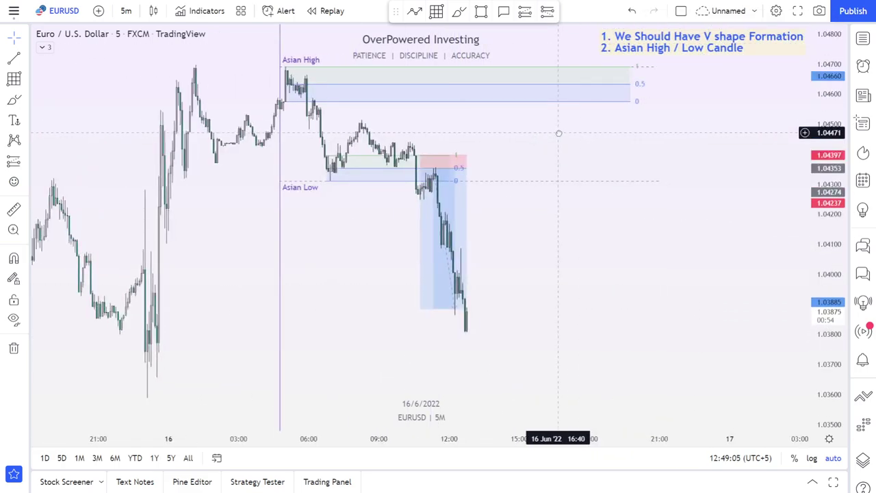